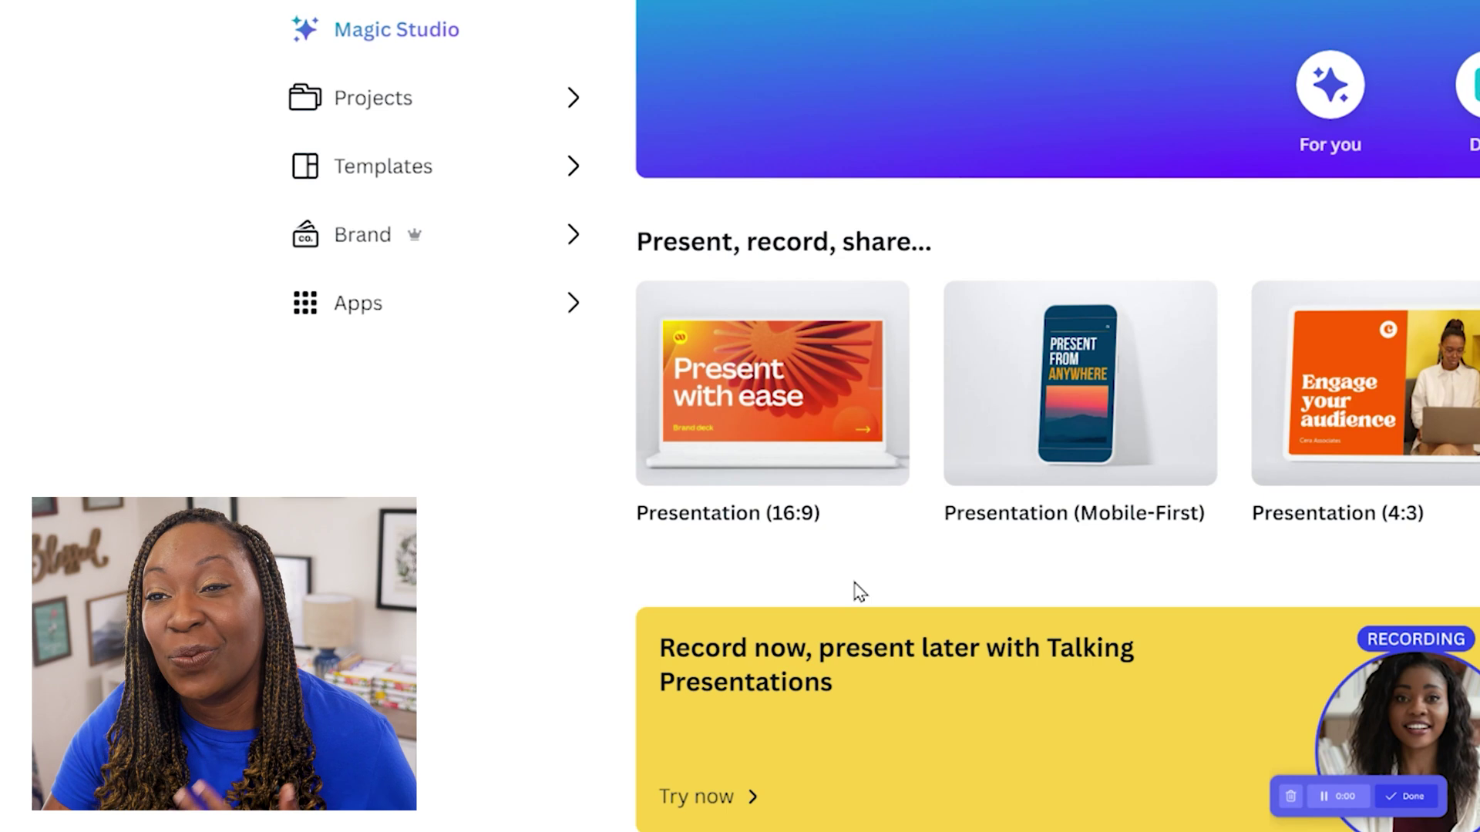
Create a blank 16:9 presentation and open the Magic Media app from an Apps search.
{"action": "mouse_move", "coordinate": [843, 485]}
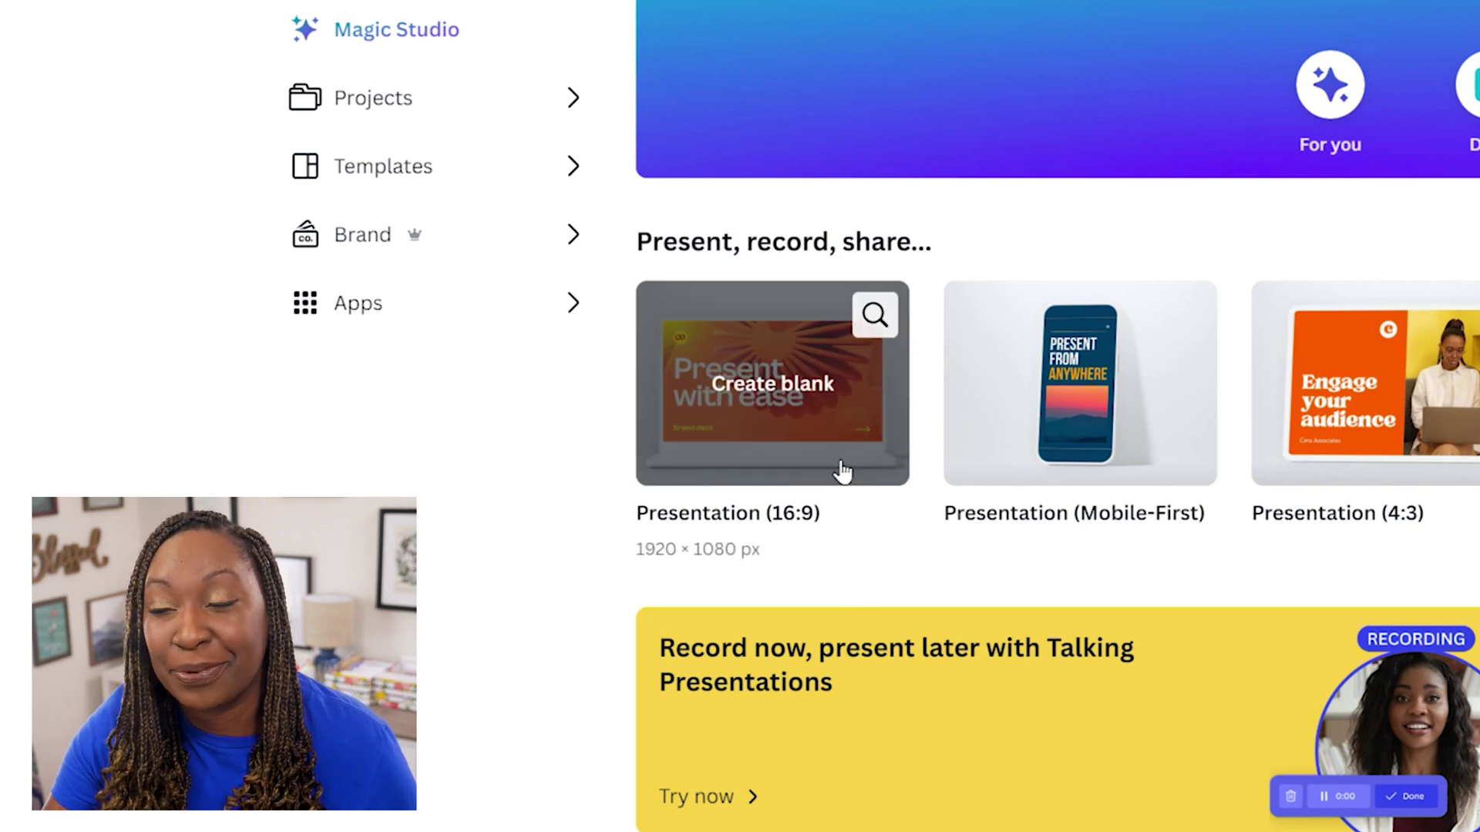
{"action": "left_click", "coordinate": [843, 471]}
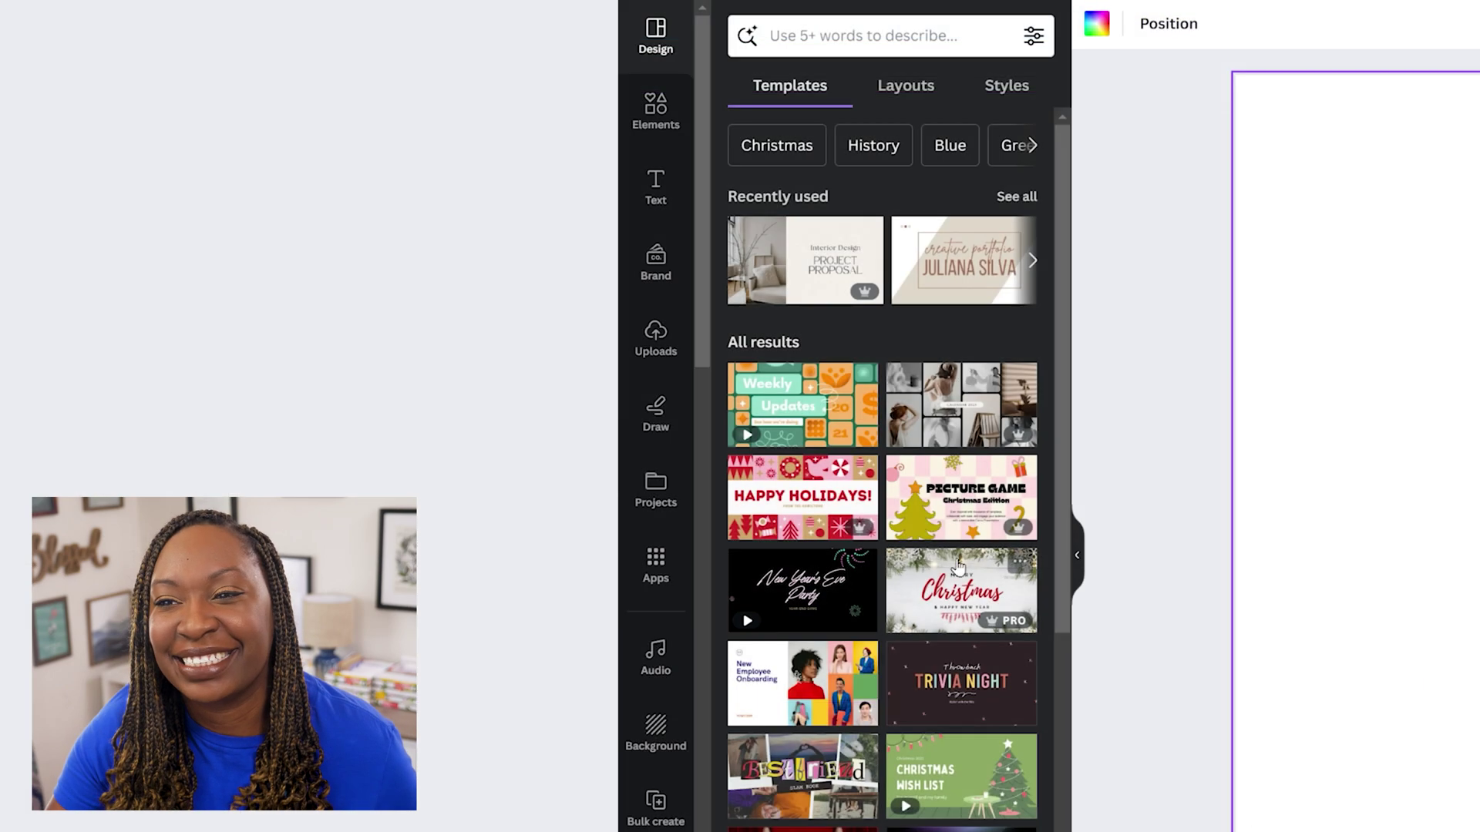
{"action": "left_click", "coordinate": [662, 575]}
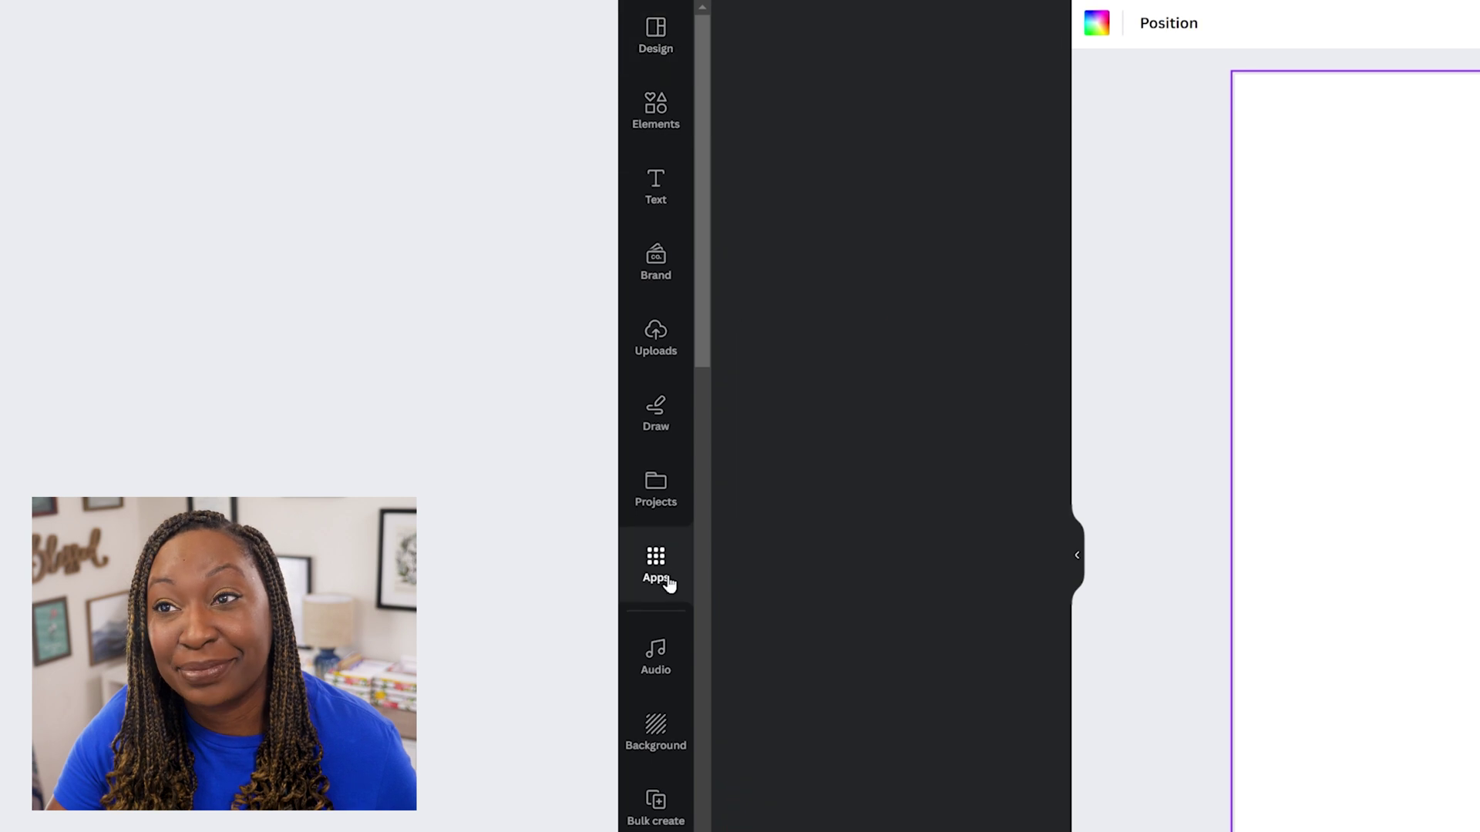
{"action": "left_click", "coordinate": [856, 40]}
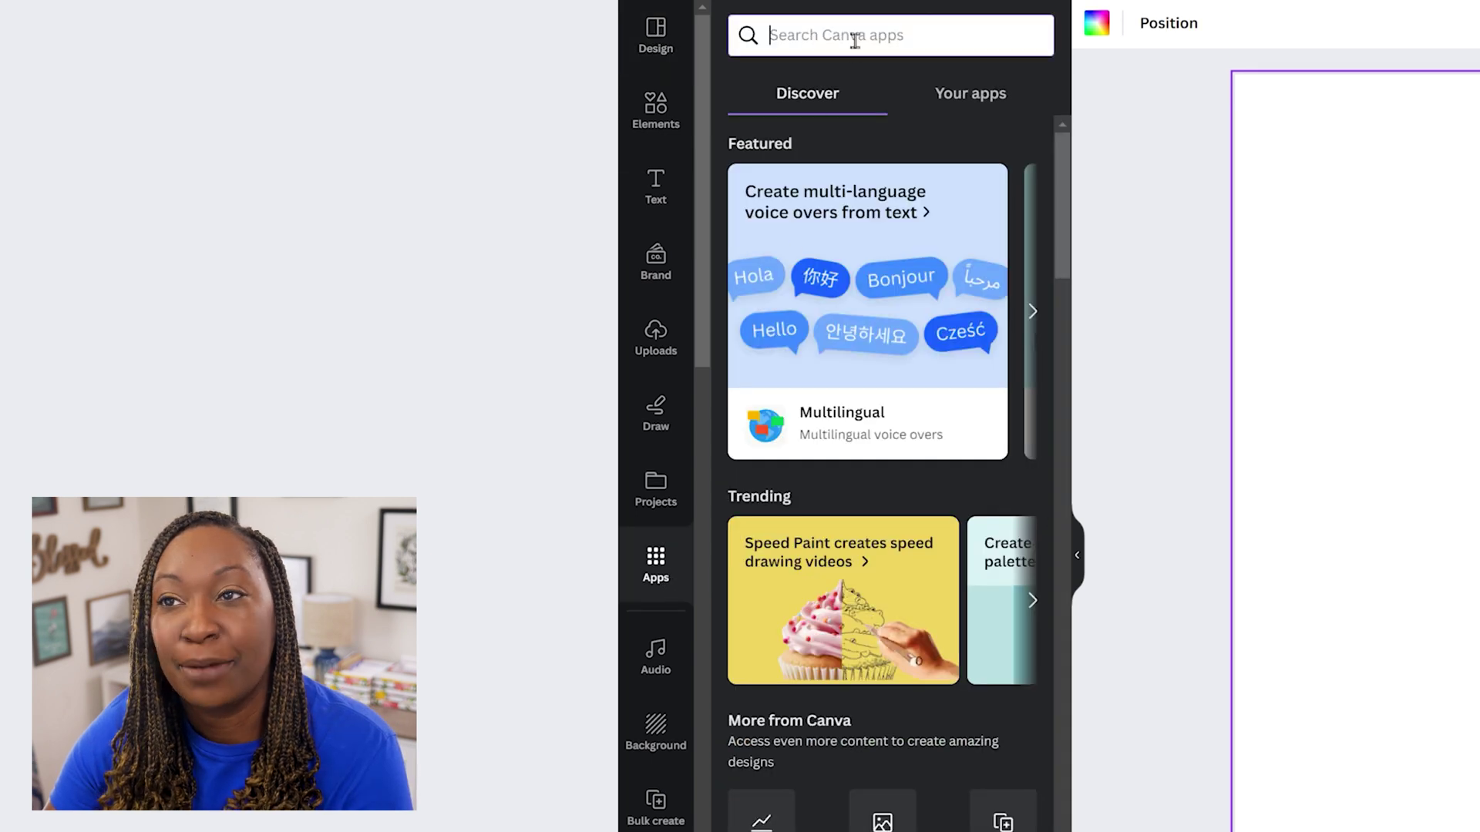
{"action": "type", "text": "Magic Media"}
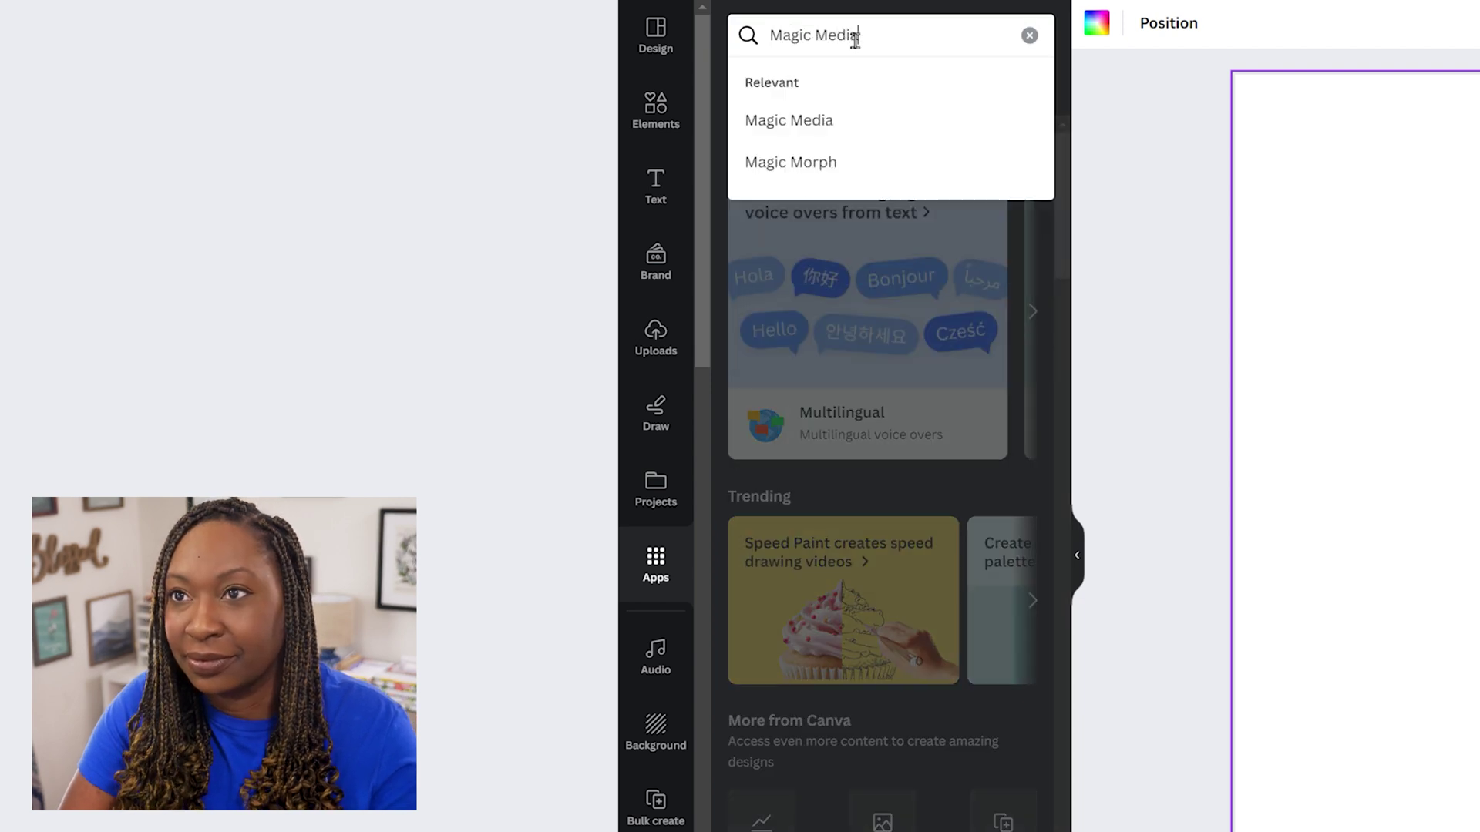
{"action": "key", "text": "Return"}
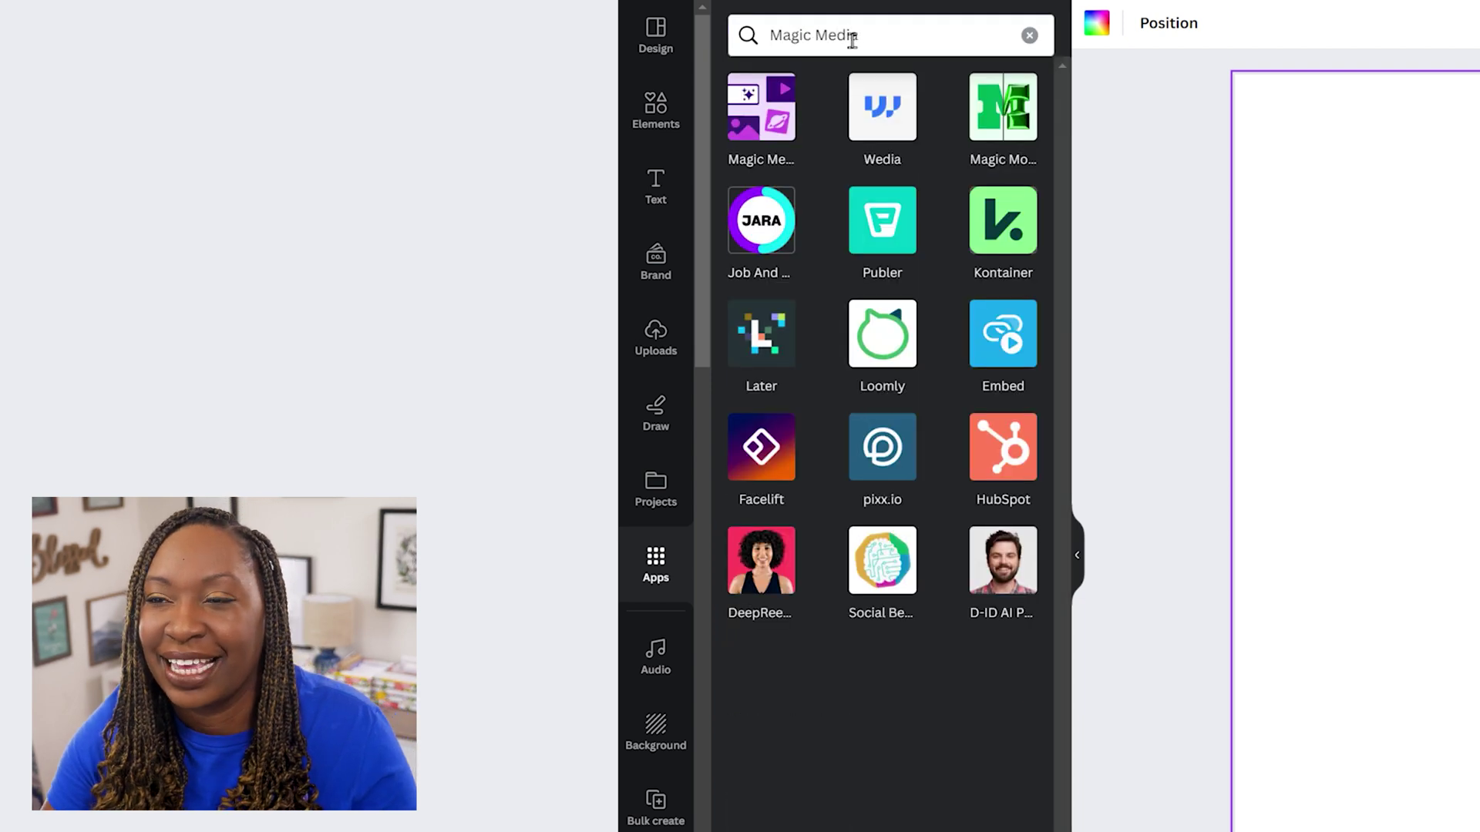
{"action": "left_click", "coordinate": [779, 117]}
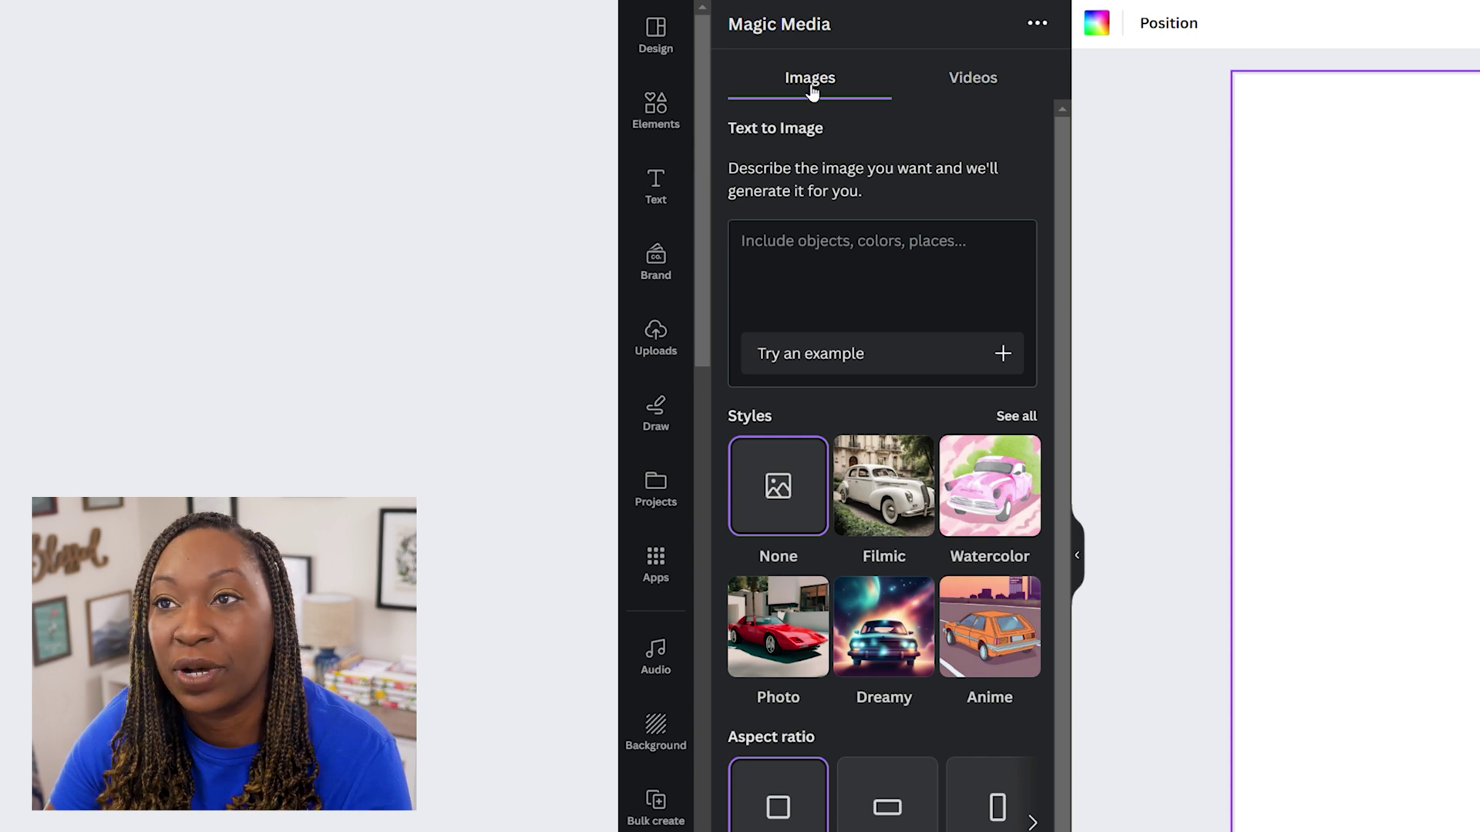
Generate a Magic Media video from the example prompt 'A wide shot of a water lilly floating in a pond'.
{"action": "left_click", "coordinate": [957, 87]}
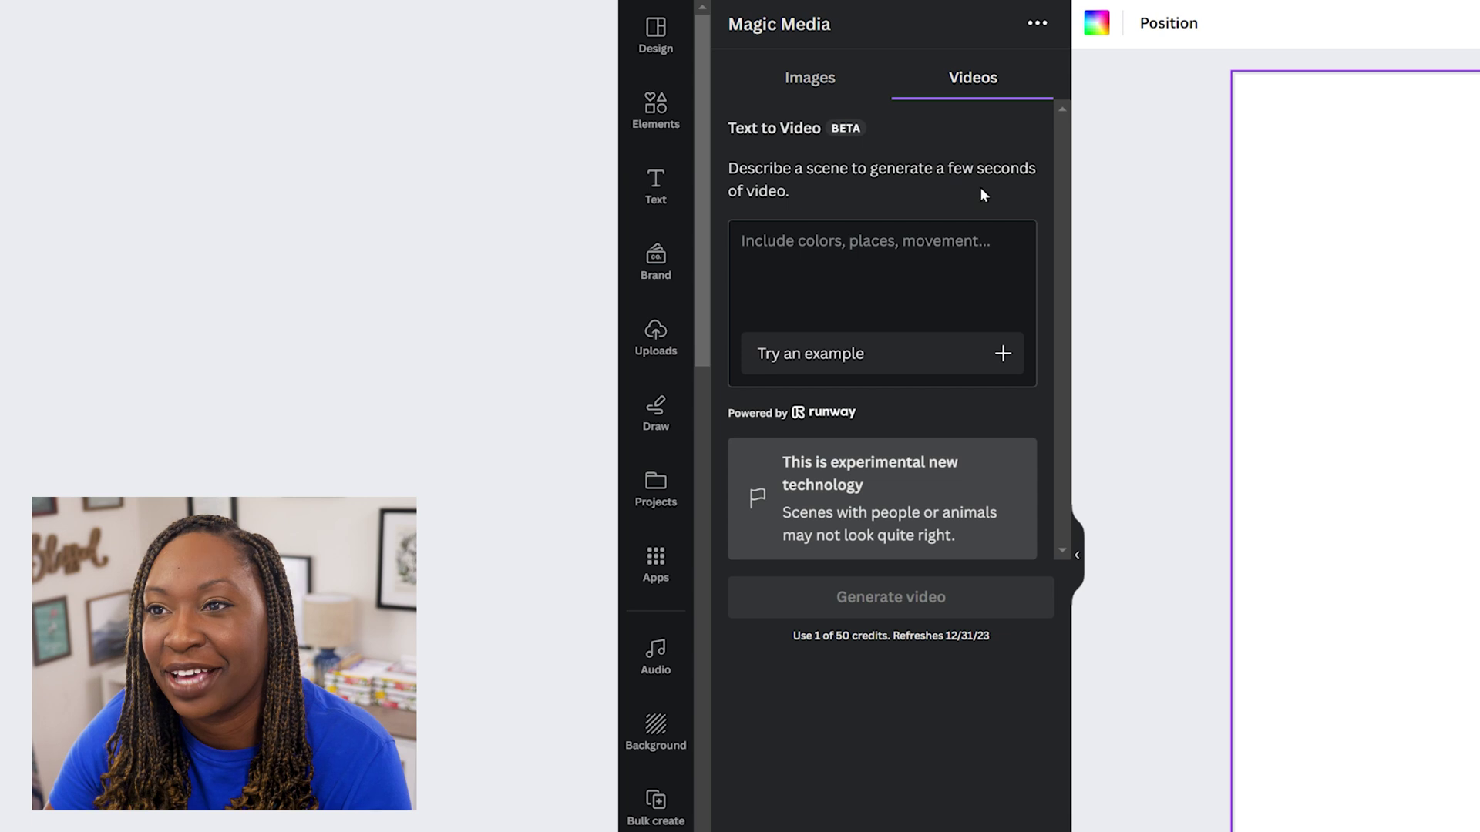
{"action": "left_click", "coordinate": [906, 375]}
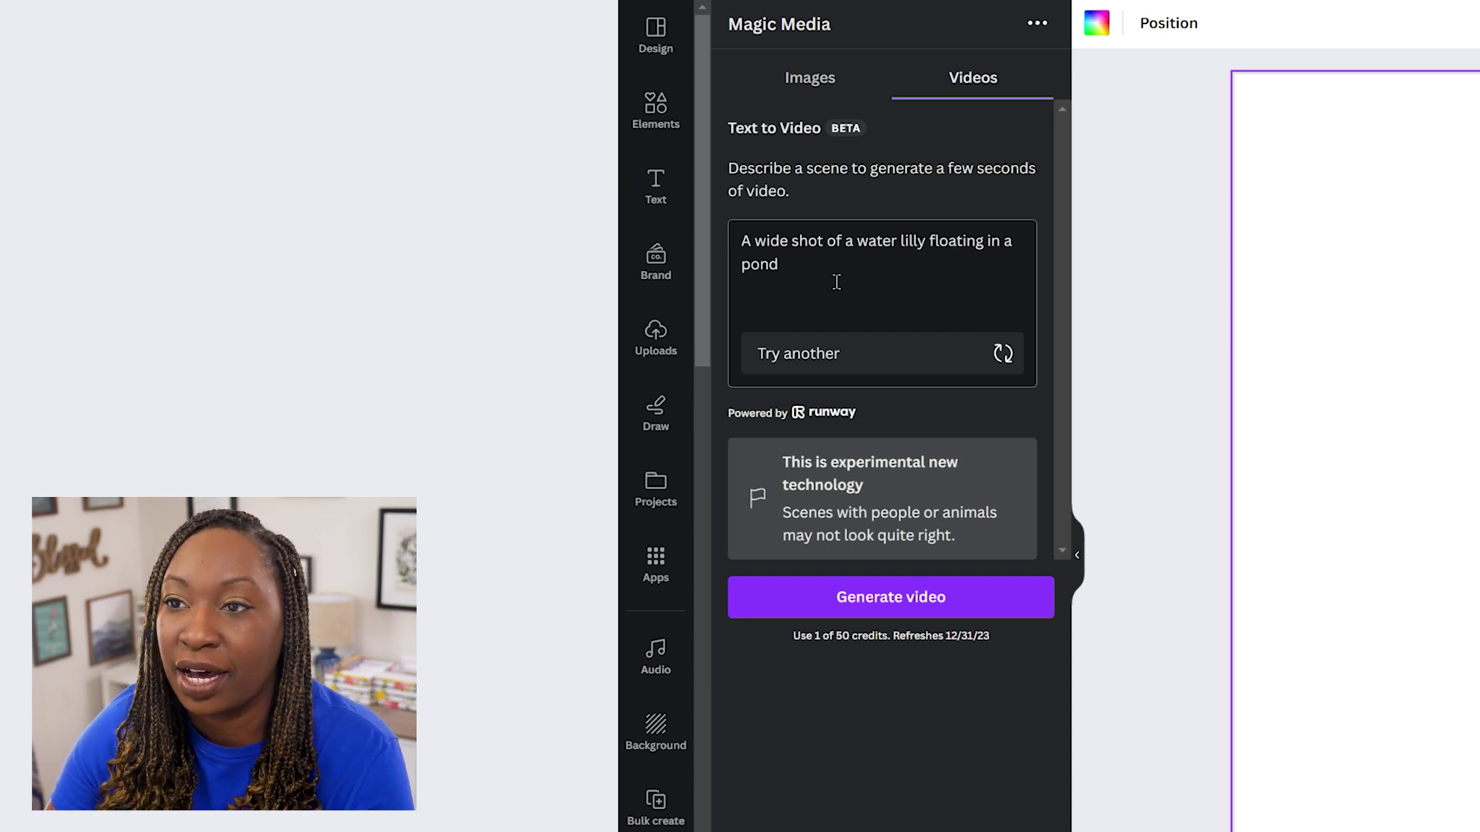
{"action": "left_click", "coordinate": [758, 606]}
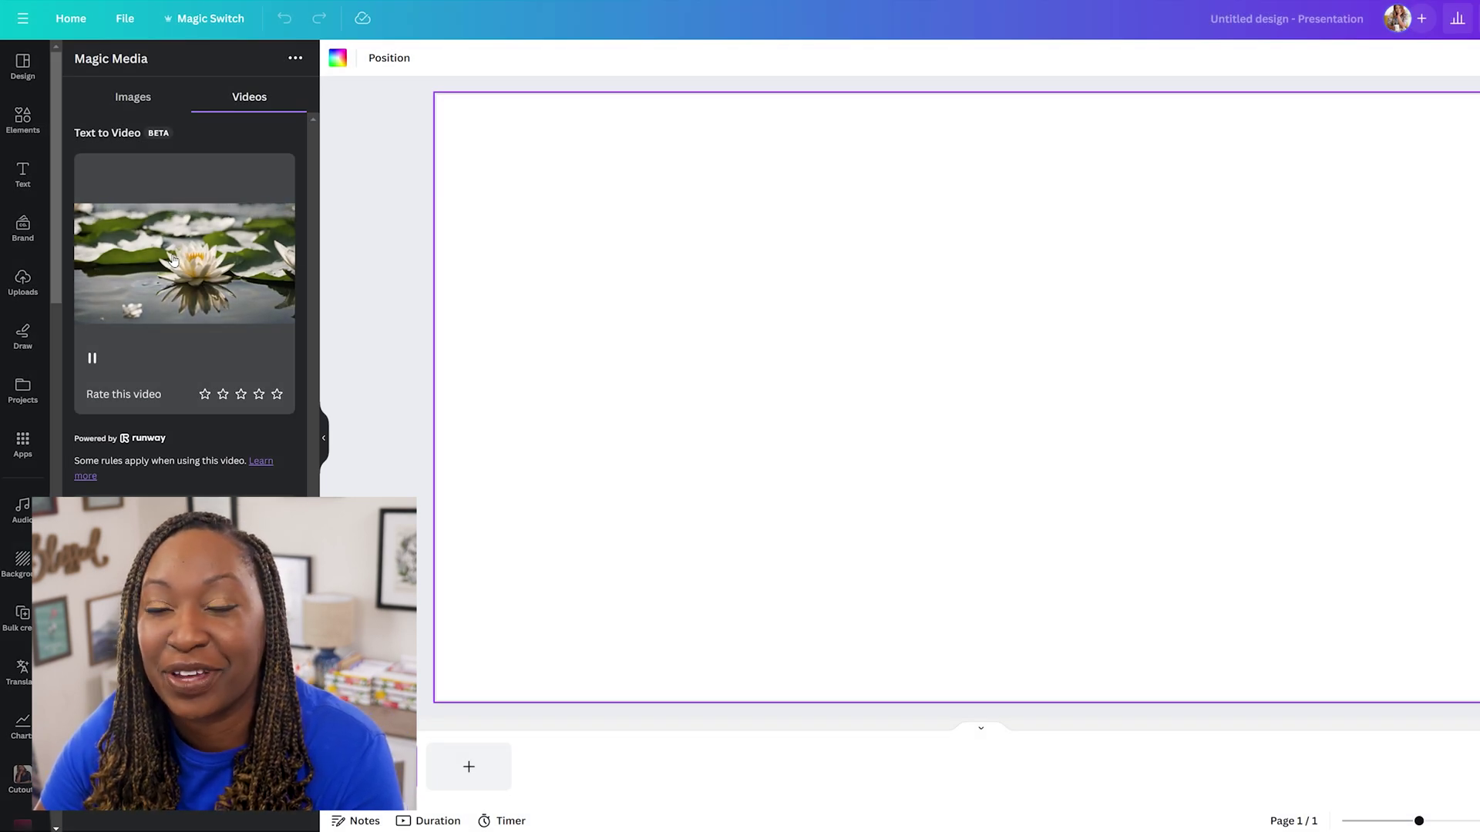
Insert the generated water lily video and enlarge it to fill the slide.
{"action": "left_click", "coordinate": [173, 260]}
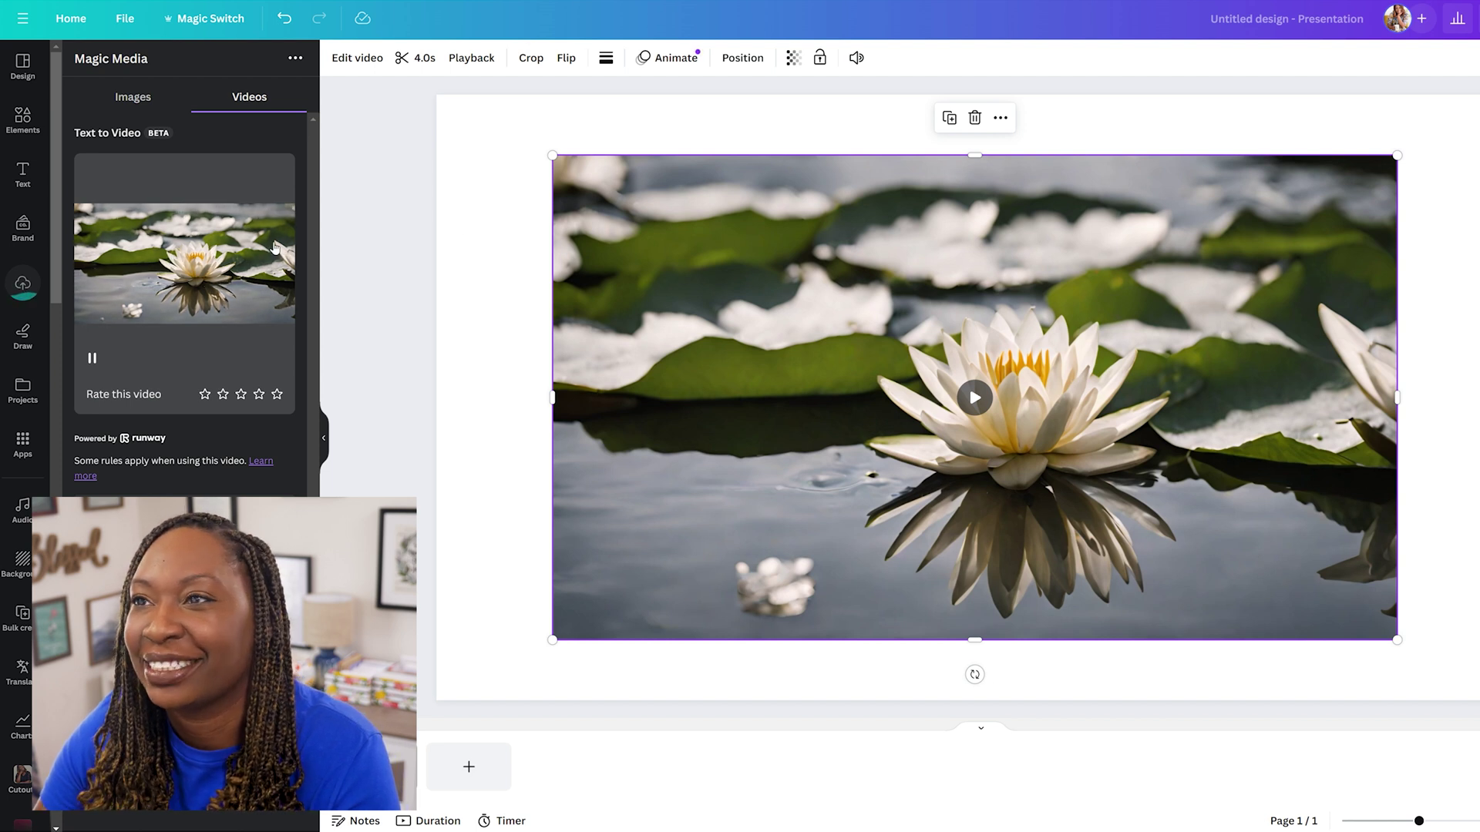
{"action": "left_click_drag", "start_coordinate": [553, 156], "coordinate": [436, 87]}
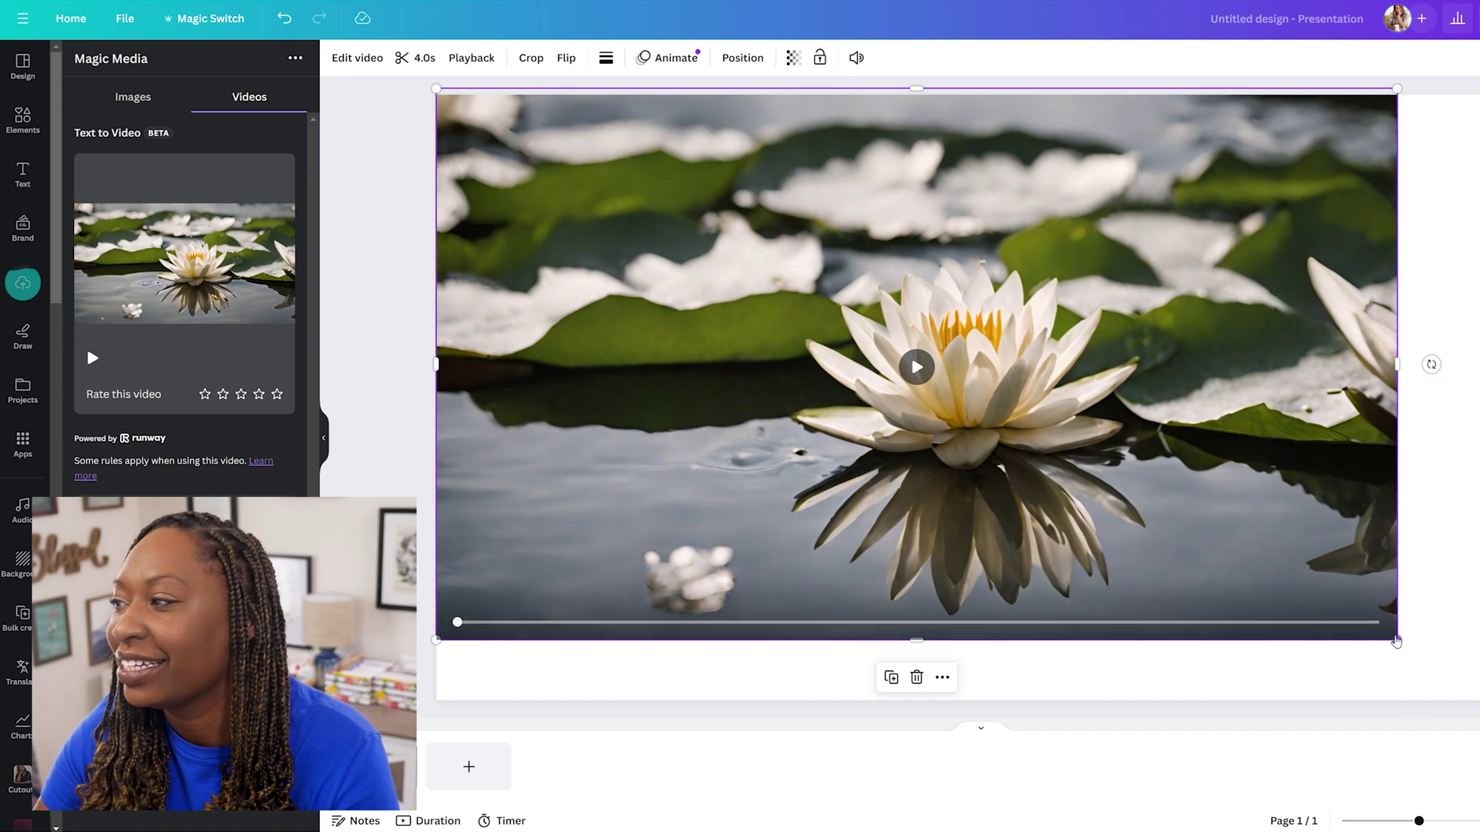
{"action": "left_click_drag", "start_coordinate": [1399, 643], "coordinate": [1479, 694]}
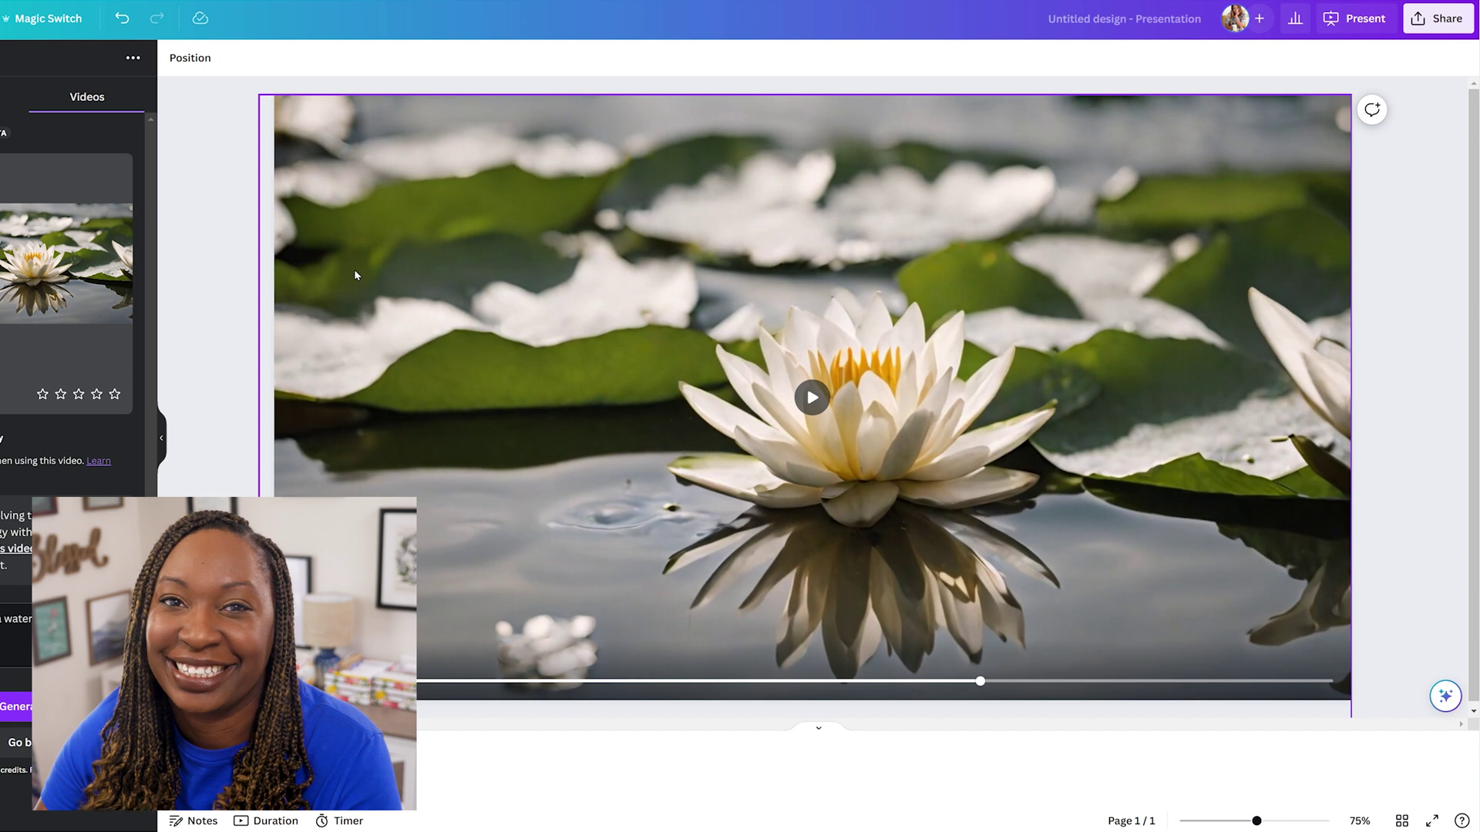
Trim the water lily video from 4.0 s down to 3 seconds.
{"action": "left_click", "coordinate": [354, 275]}
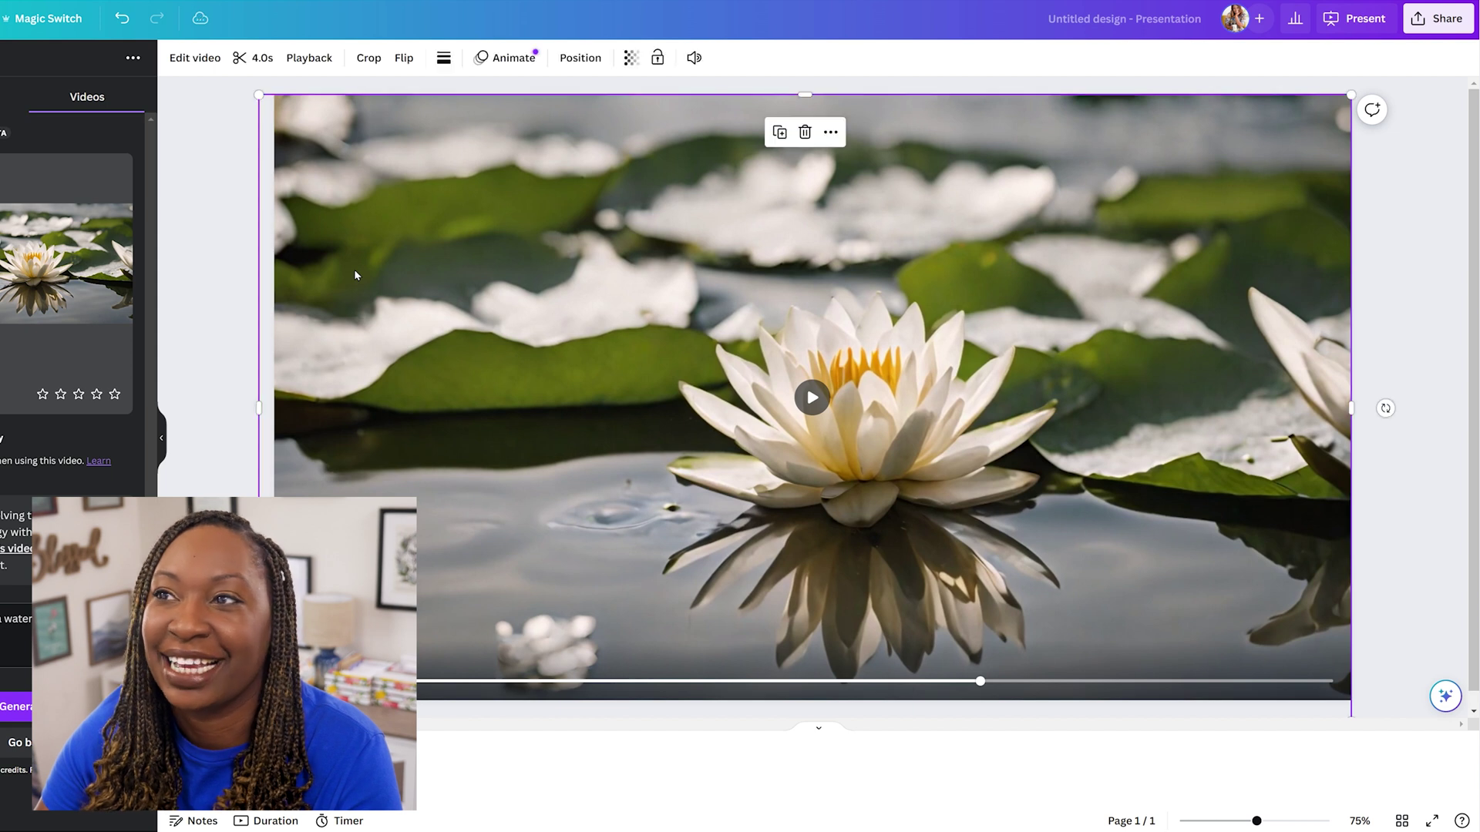
{"action": "left_click", "coordinate": [255, 69]}
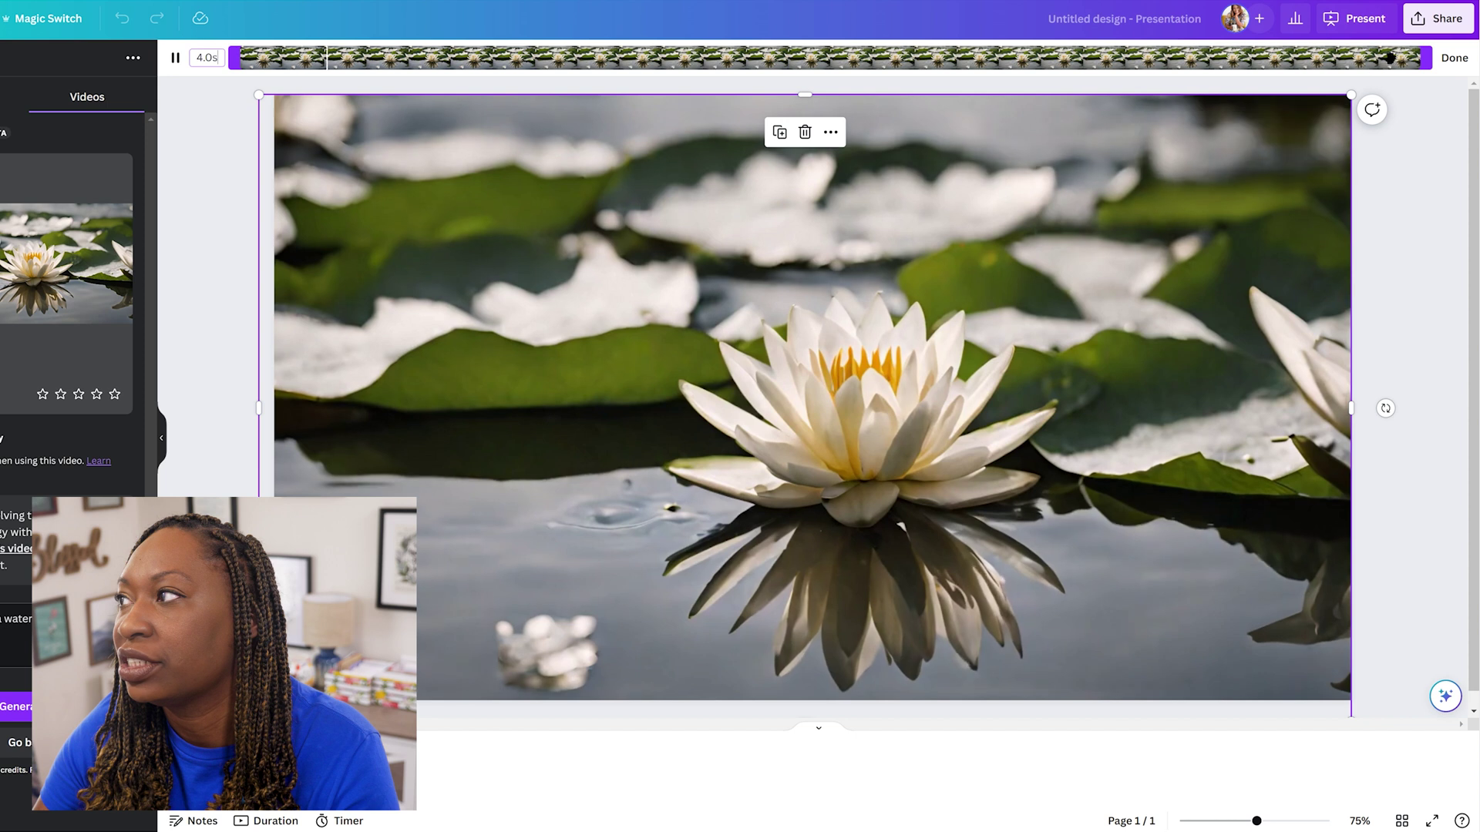
{"action": "left_click_drag", "start_coordinate": [1426, 59], "coordinate": [1127, 71]}
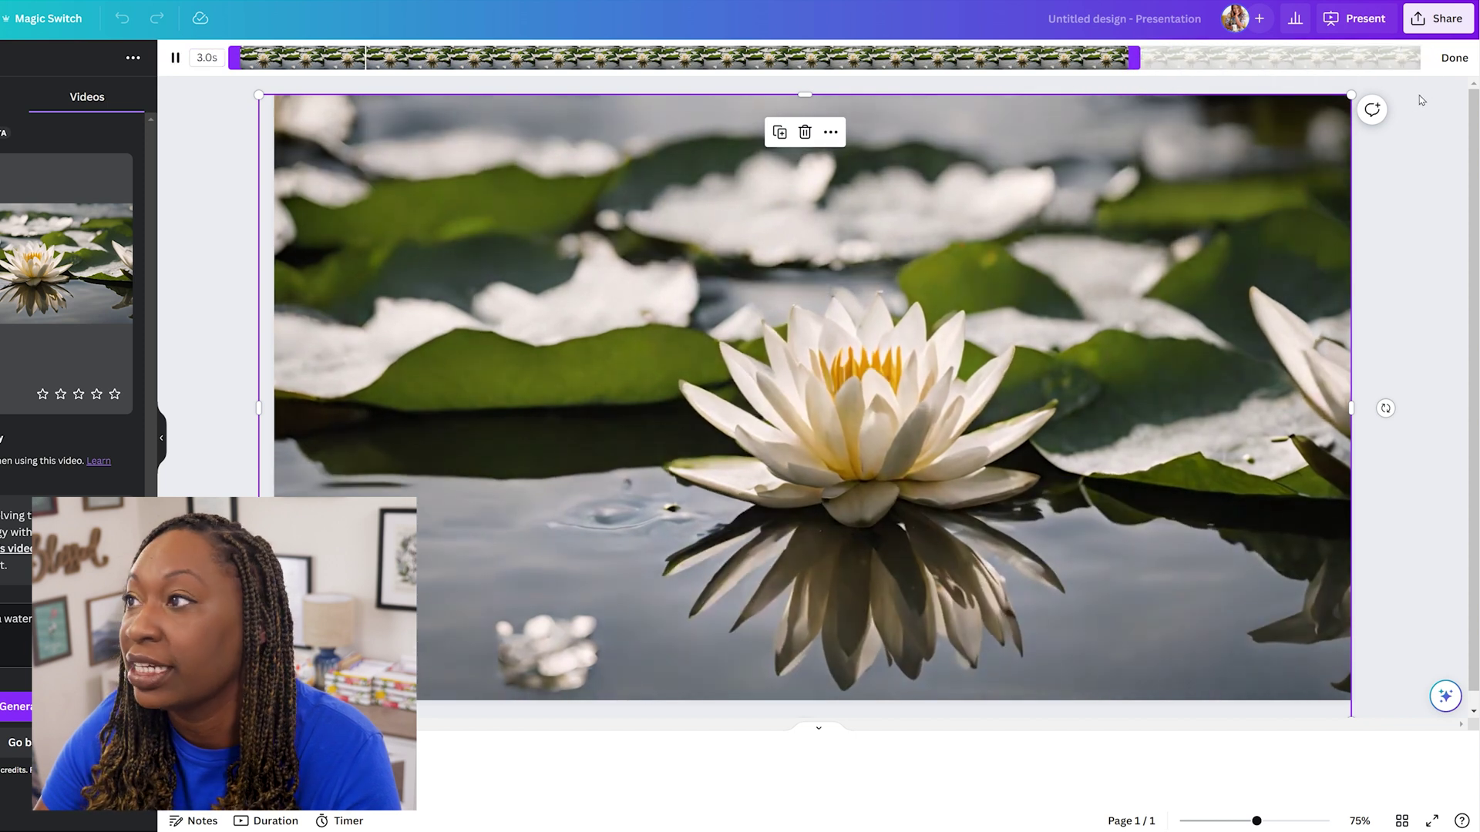
{"action": "left_click", "coordinate": [1457, 60]}
{"action": "mouse_move", "coordinate": [1098, 276]}
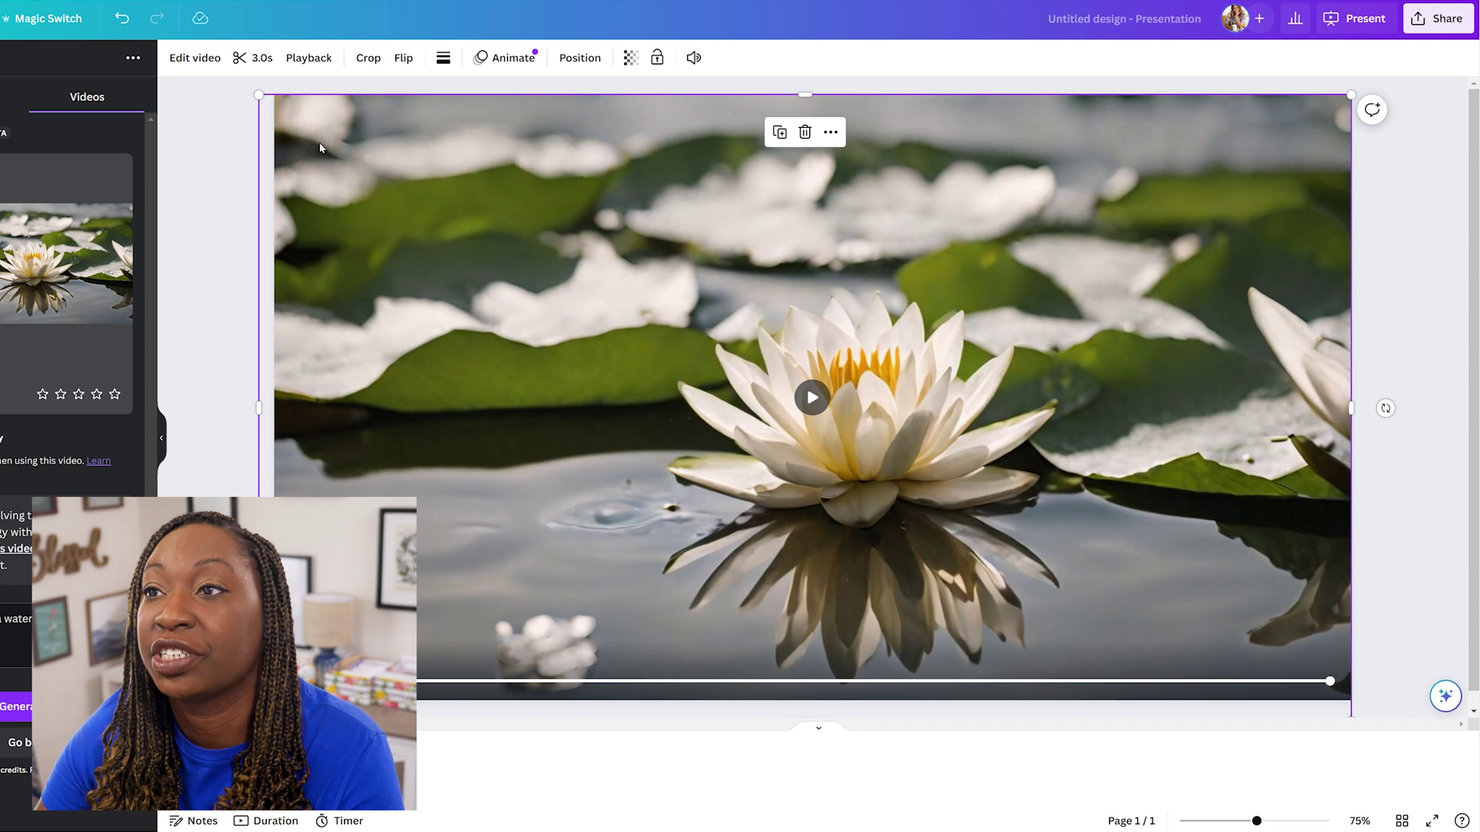
Browse the video's Adjust settings and the full list of video filters without applying any.
{"action": "left_click", "coordinate": [190, 60]}
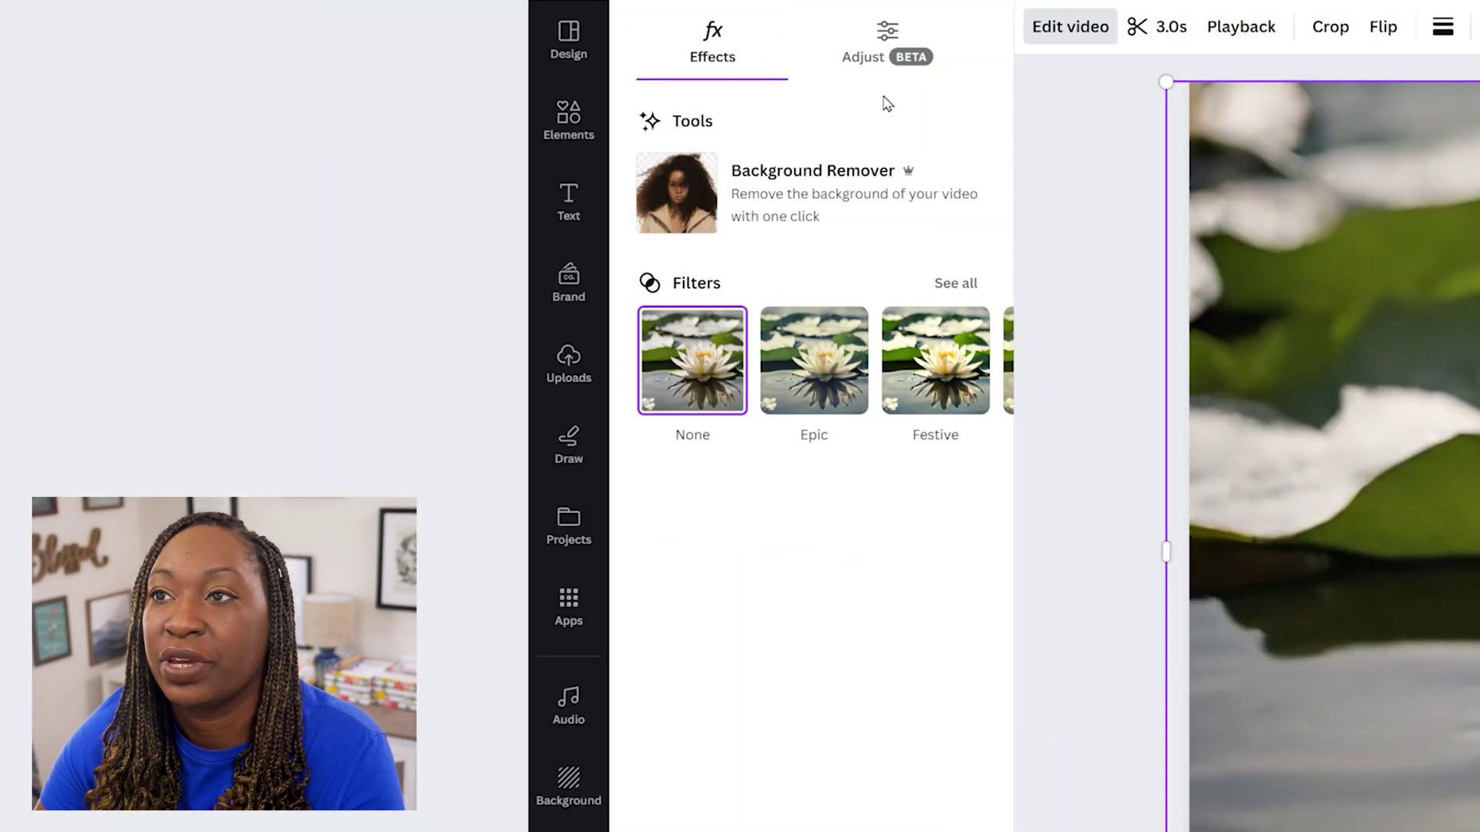
{"action": "left_click", "coordinate": [873, 56]}
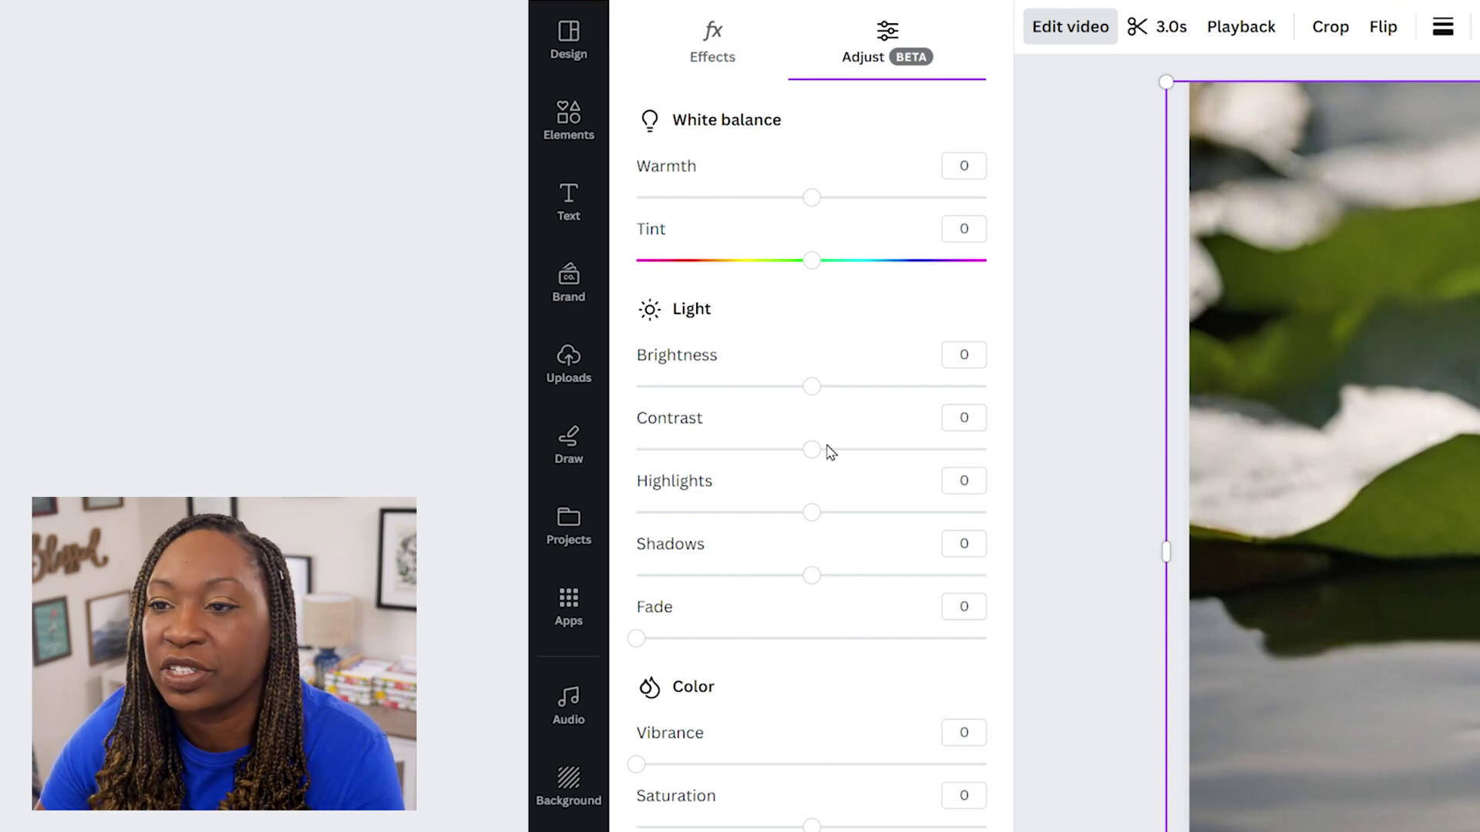
{"action": "left_click", "coordinate": [738, 74]}
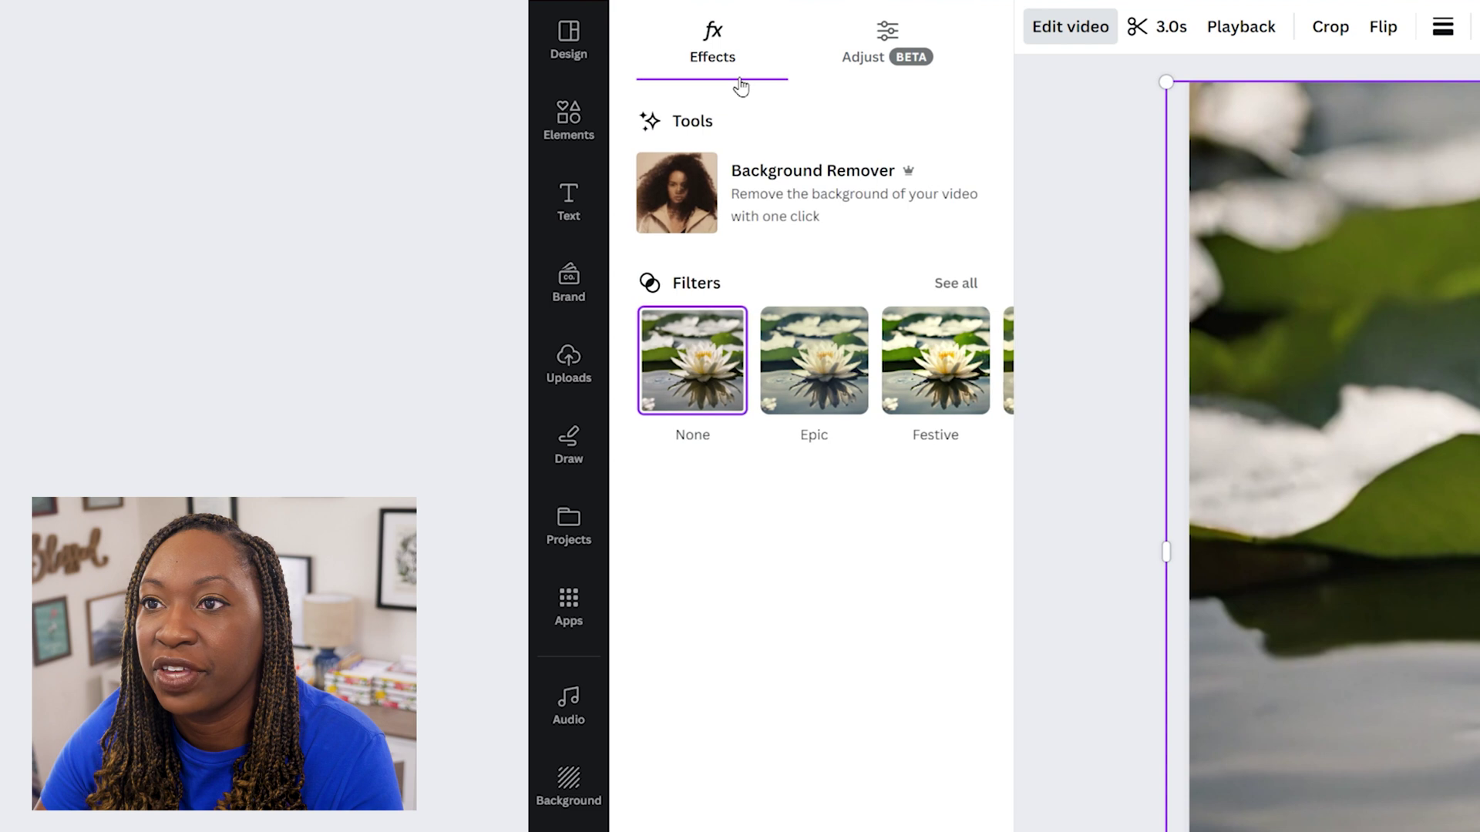
{"action": "left_click", "coordinate": [955, 283]}
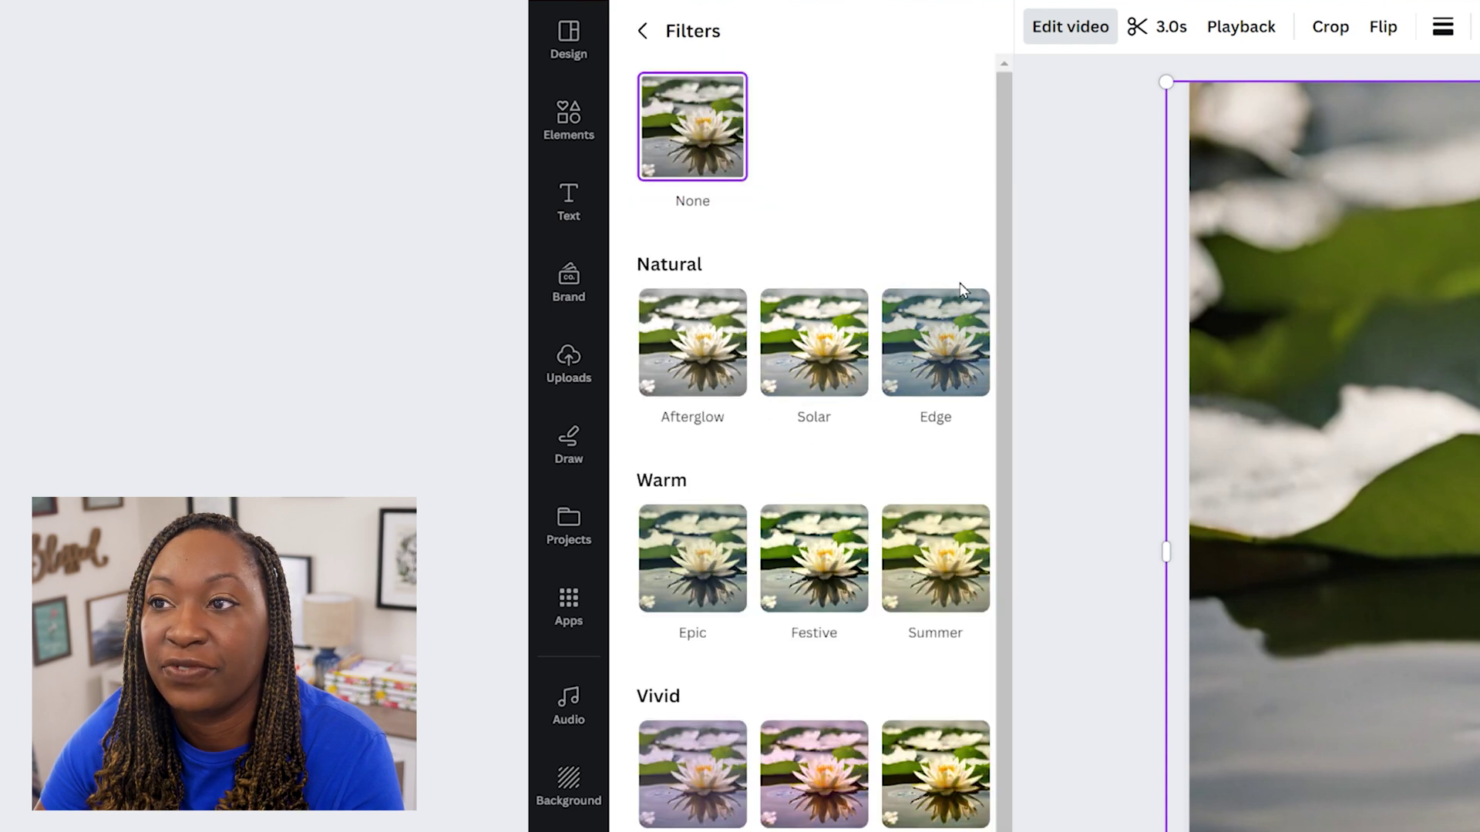
{"action": "scroll", "coordinate": [833, 609], "scroll_direction": "down", "scroll_amount": 2}
{"action": "scroll", "coordinate": [826, 594], "scroll_direction": "up", "scroll_amount": 2}
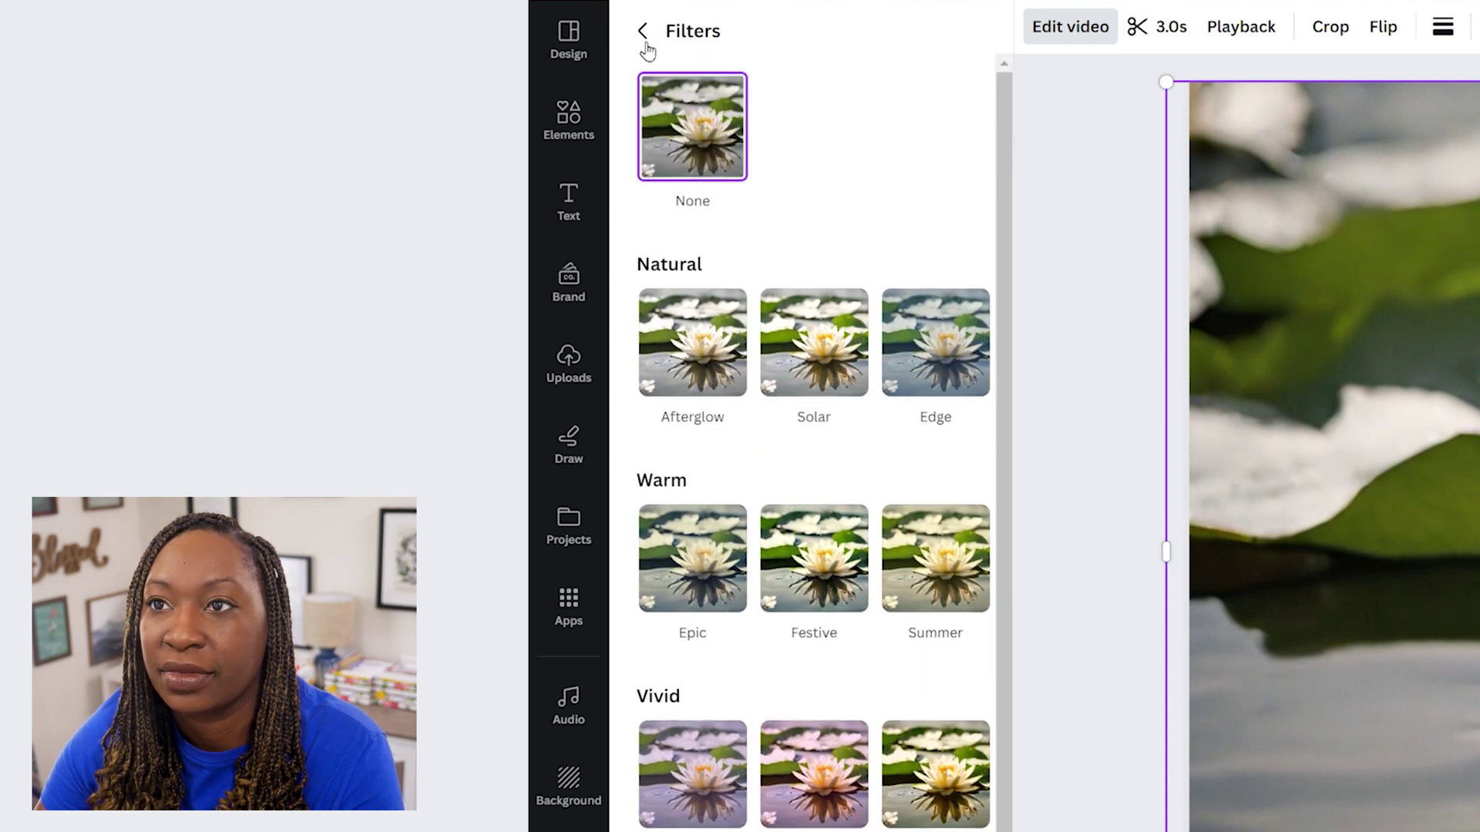
{"action": "left_click", "coordinate": [644, 31]}
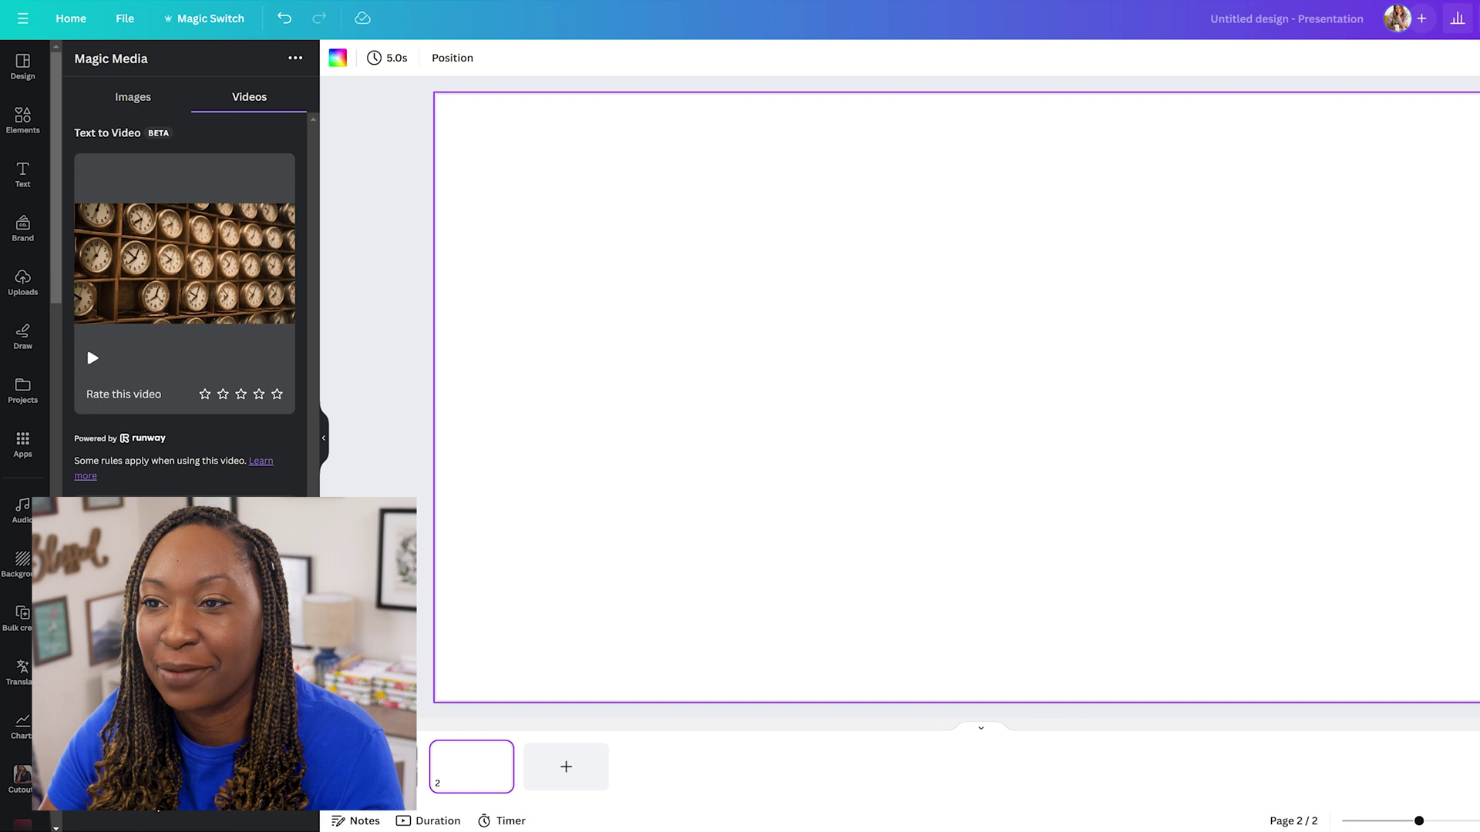
Add the clocks video to the second slide and enlarge it to fill the slide.
{"action": "mouse_move", "coordinate": [242, 321]}
{"action": "left_click", "coordinate": [214, 300]}
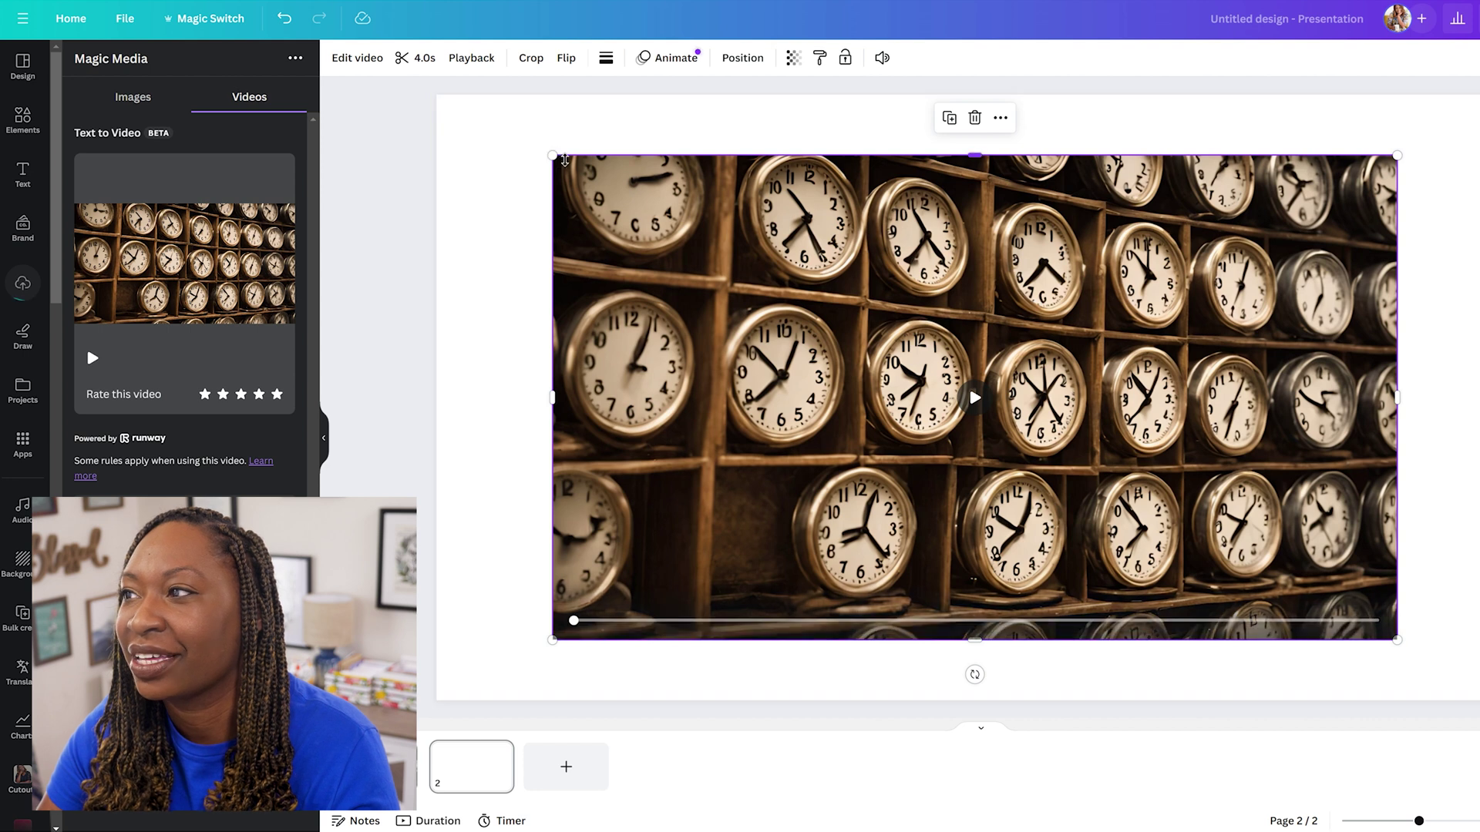
{"action": "left_click_drag", "start_coordinate": [564, 157], "coordinate": [445, 90]}
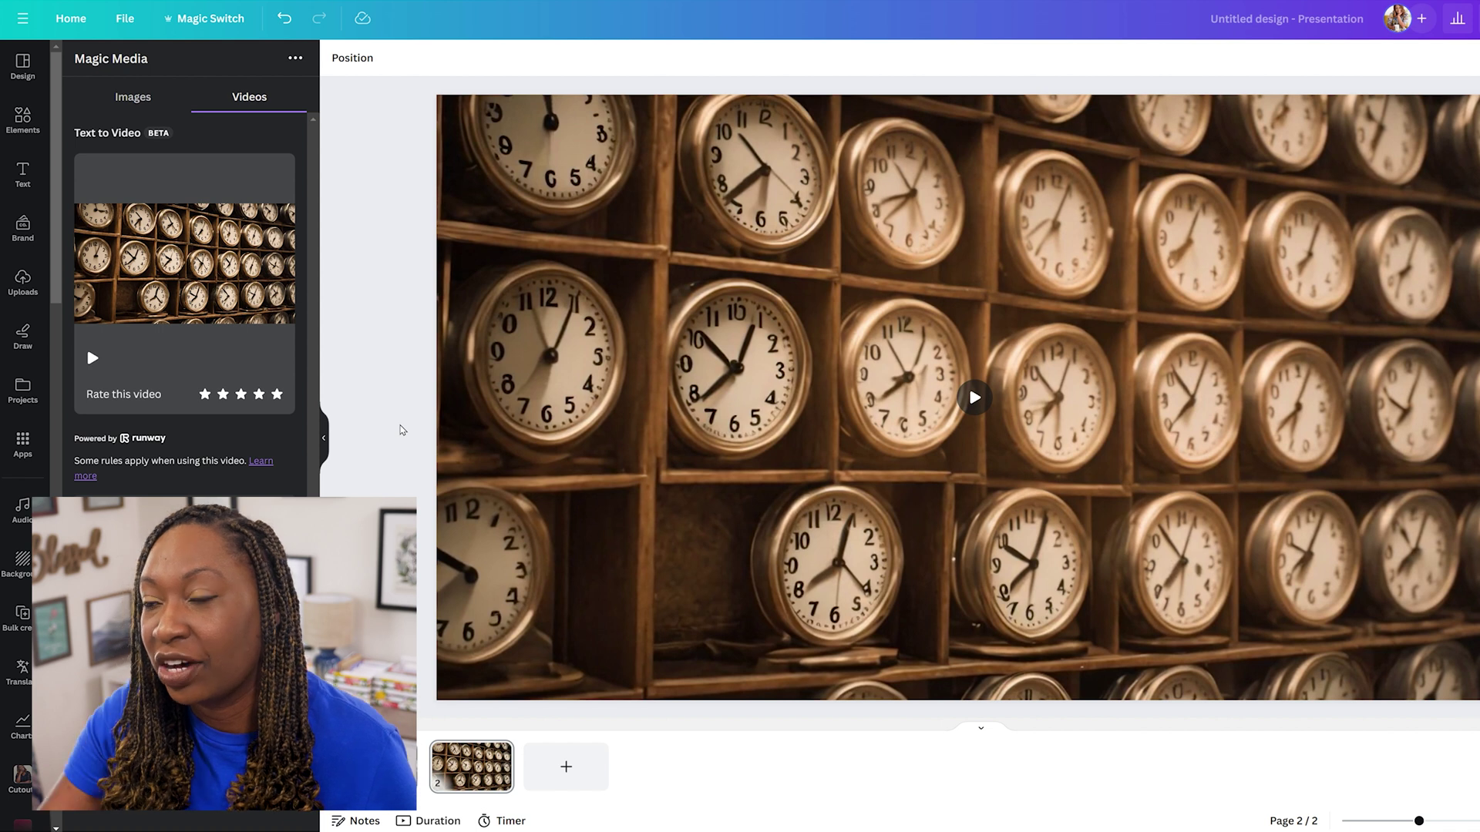
Darken the clocks video with brightness -32 and contrast -25.
{"action": "left_click", "coordinate": [456, 401]}
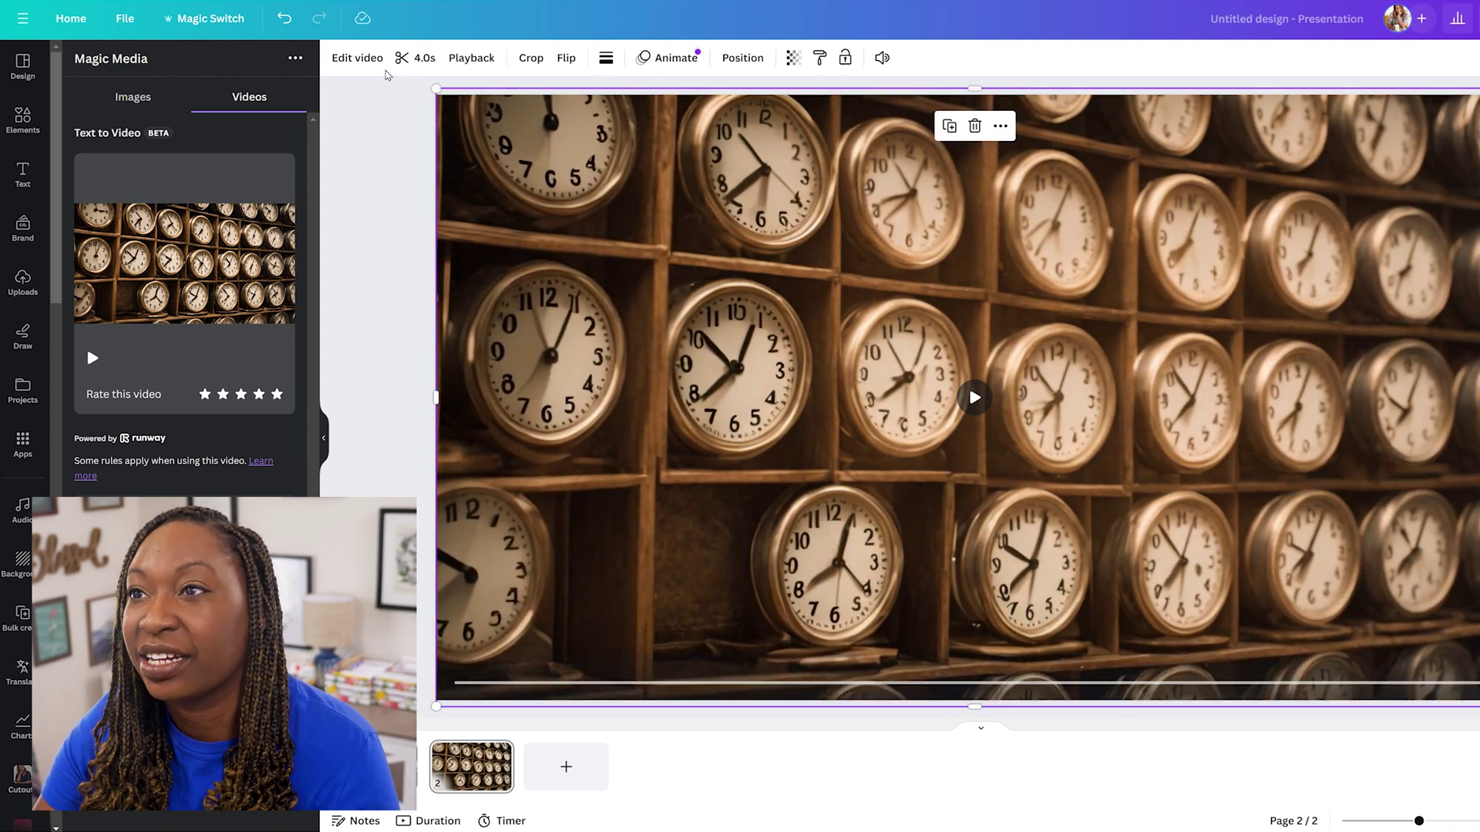
{"action": "left_click", "coordinate": [365, 62]}
{"action": "left_click", "coordinate": [242, 83]}
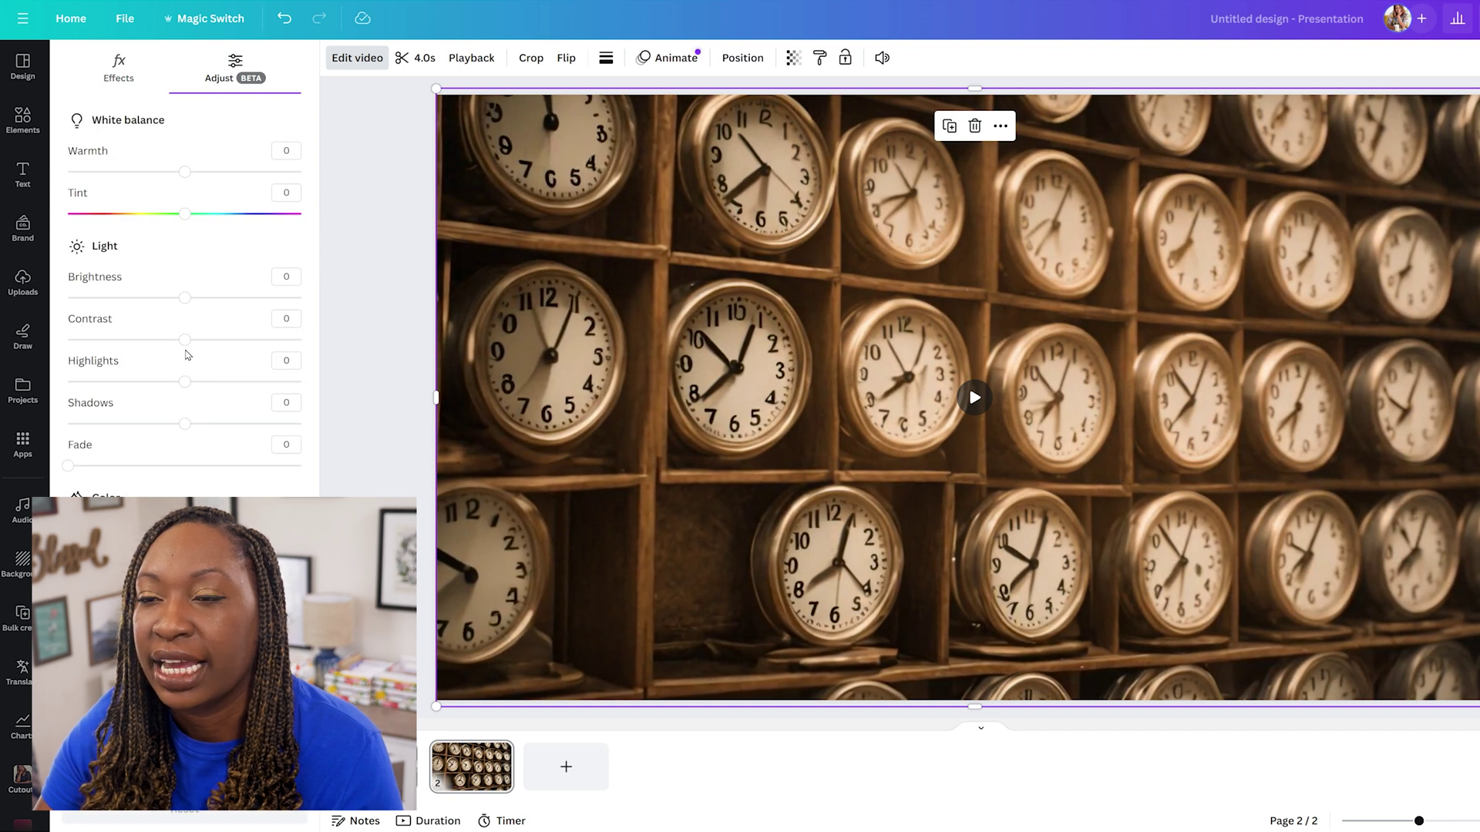
{"action": "left_click_drag", "start_coordinate": [185, 306], "coordinate": [148, 310]}
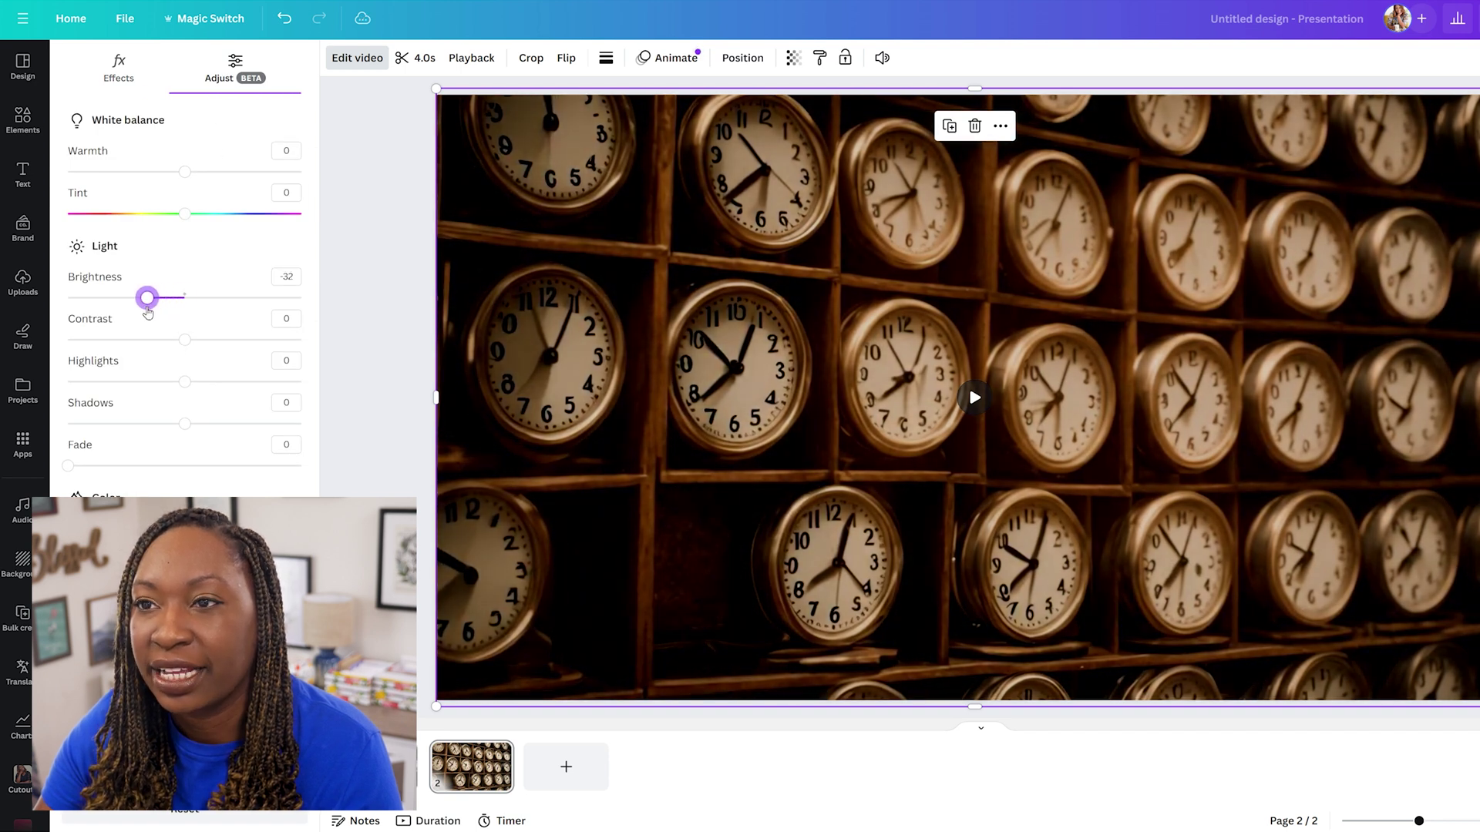
{"action": "left_click_drag", "start_coordinate": [177, 346], "coordinate": [170, 344]}
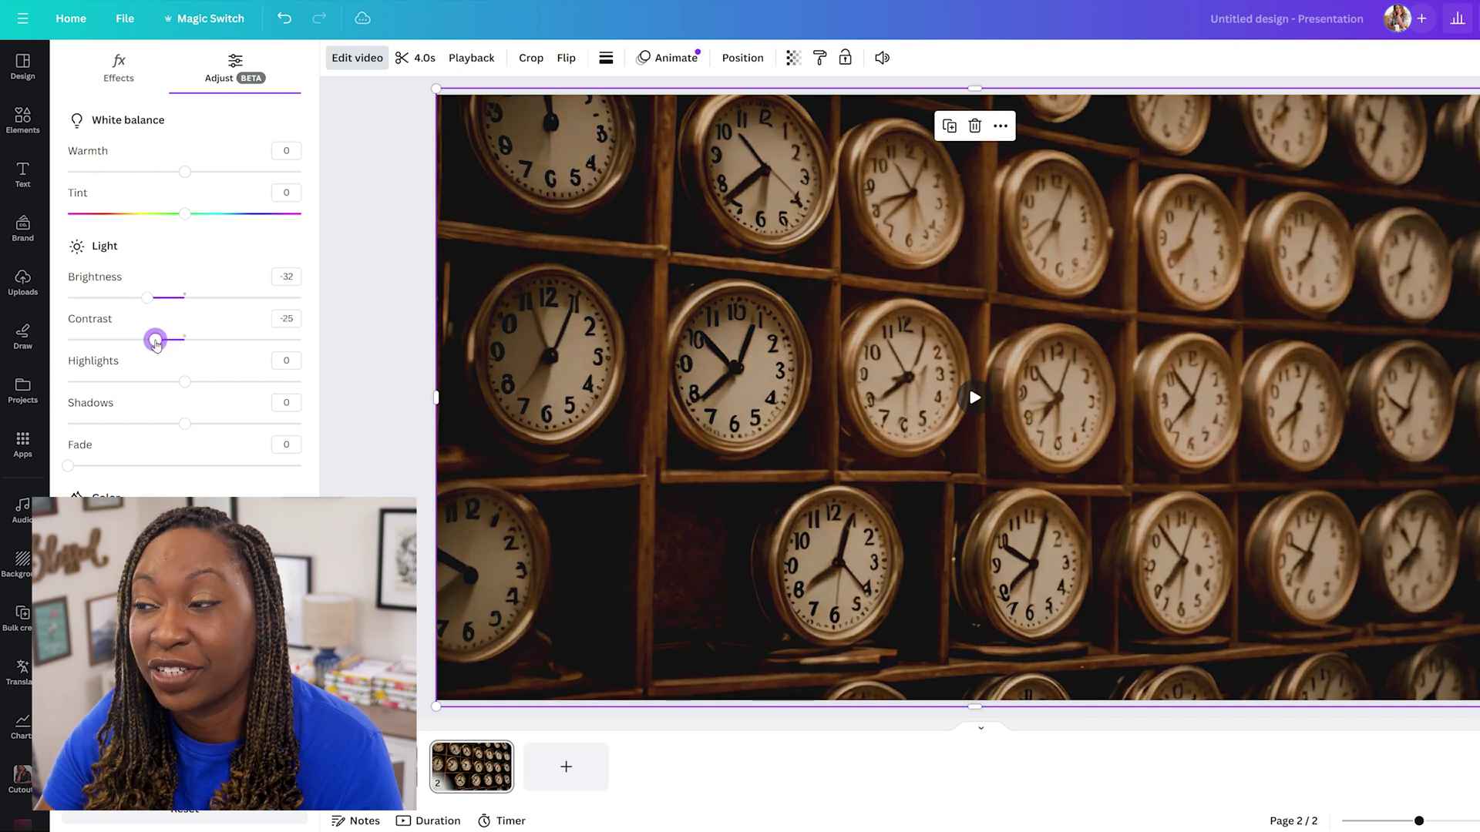
{"action": "left_click", "coordinate": [361, 256]}
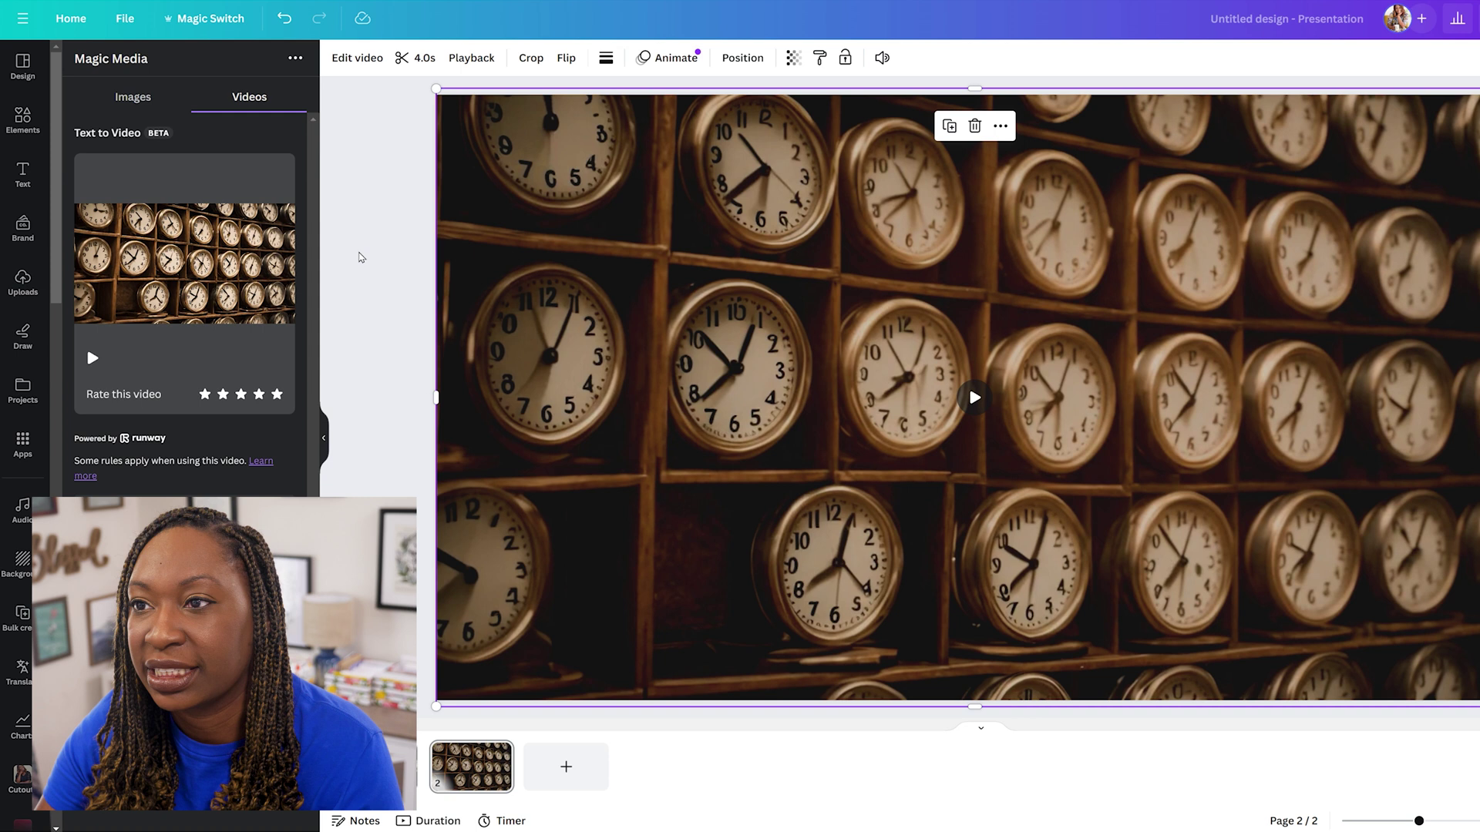
Add a subheading reading 'TIME TO REALLY THINK ABOUT THE FUTURE'.
{"action": "left_click", "coordinate": [22, 174]}
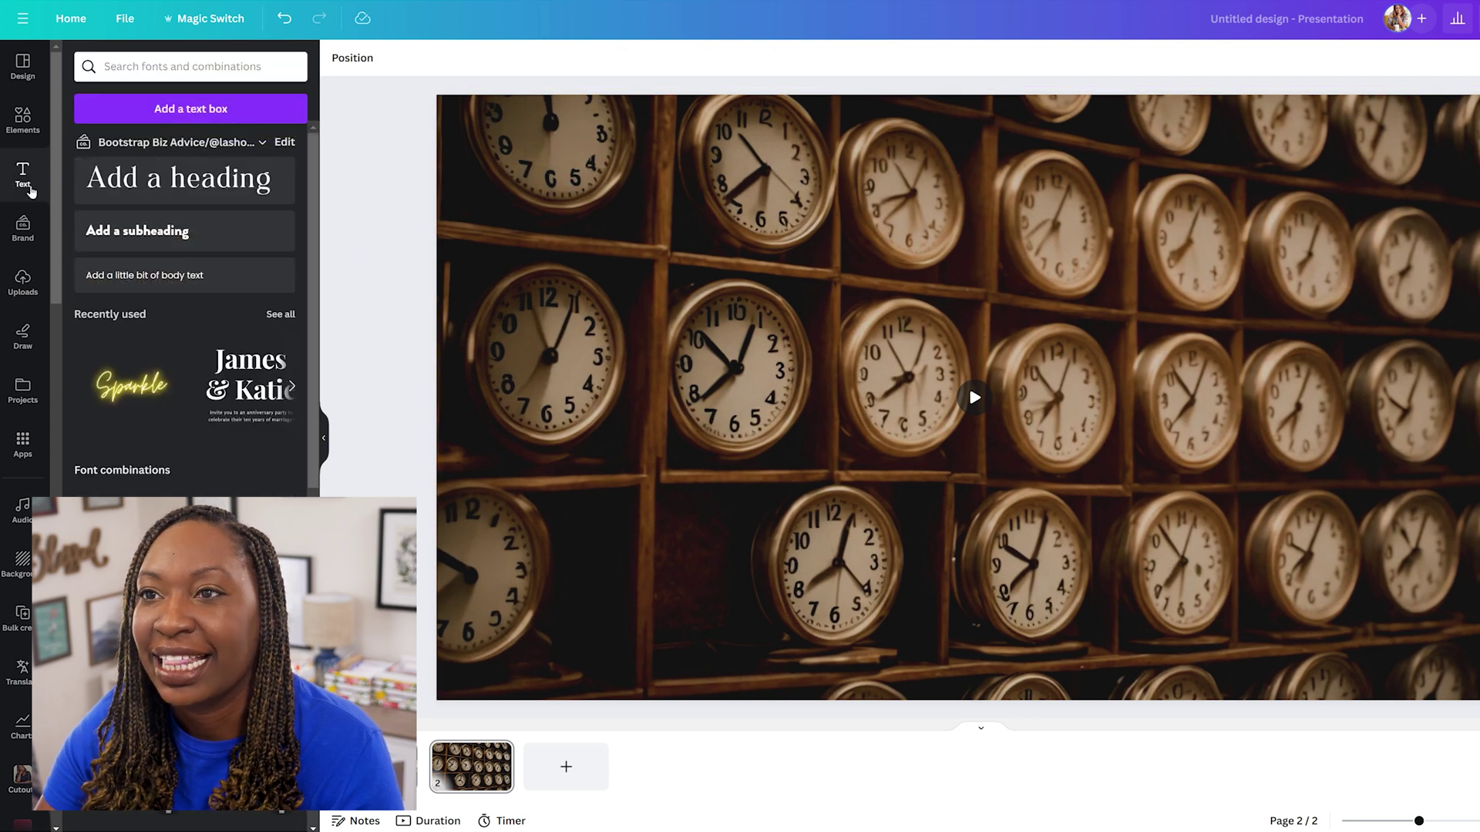
{"action": "left_click", "coordinate": [137, 230]}
{"action": "triple_click", "coordinate": [998, 393]}
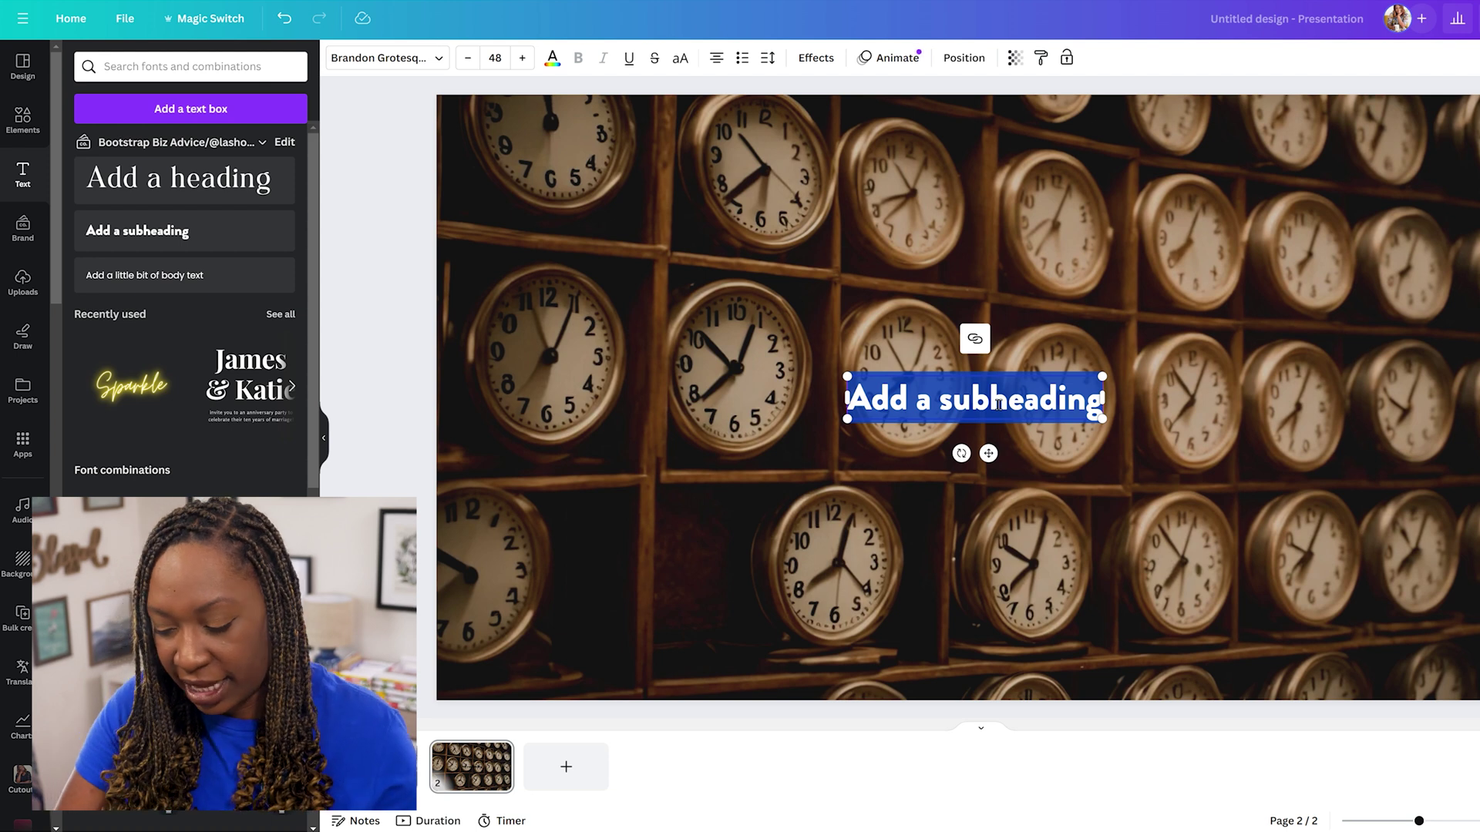
{"action": "type", "text": "TIME TO"}
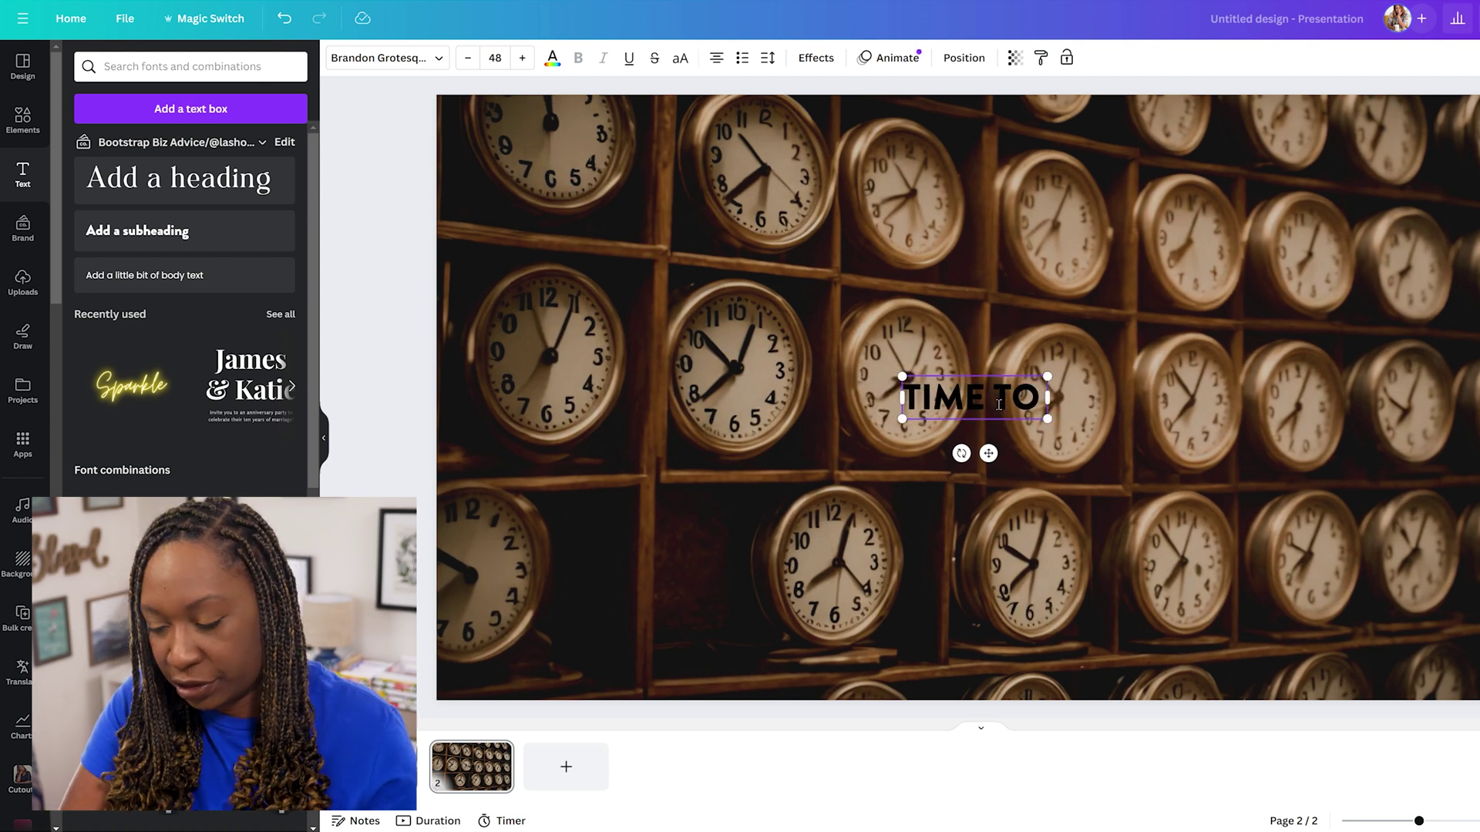
{"action": "type", "text": " REALLY THINK ABOUT THE FUTURE"}
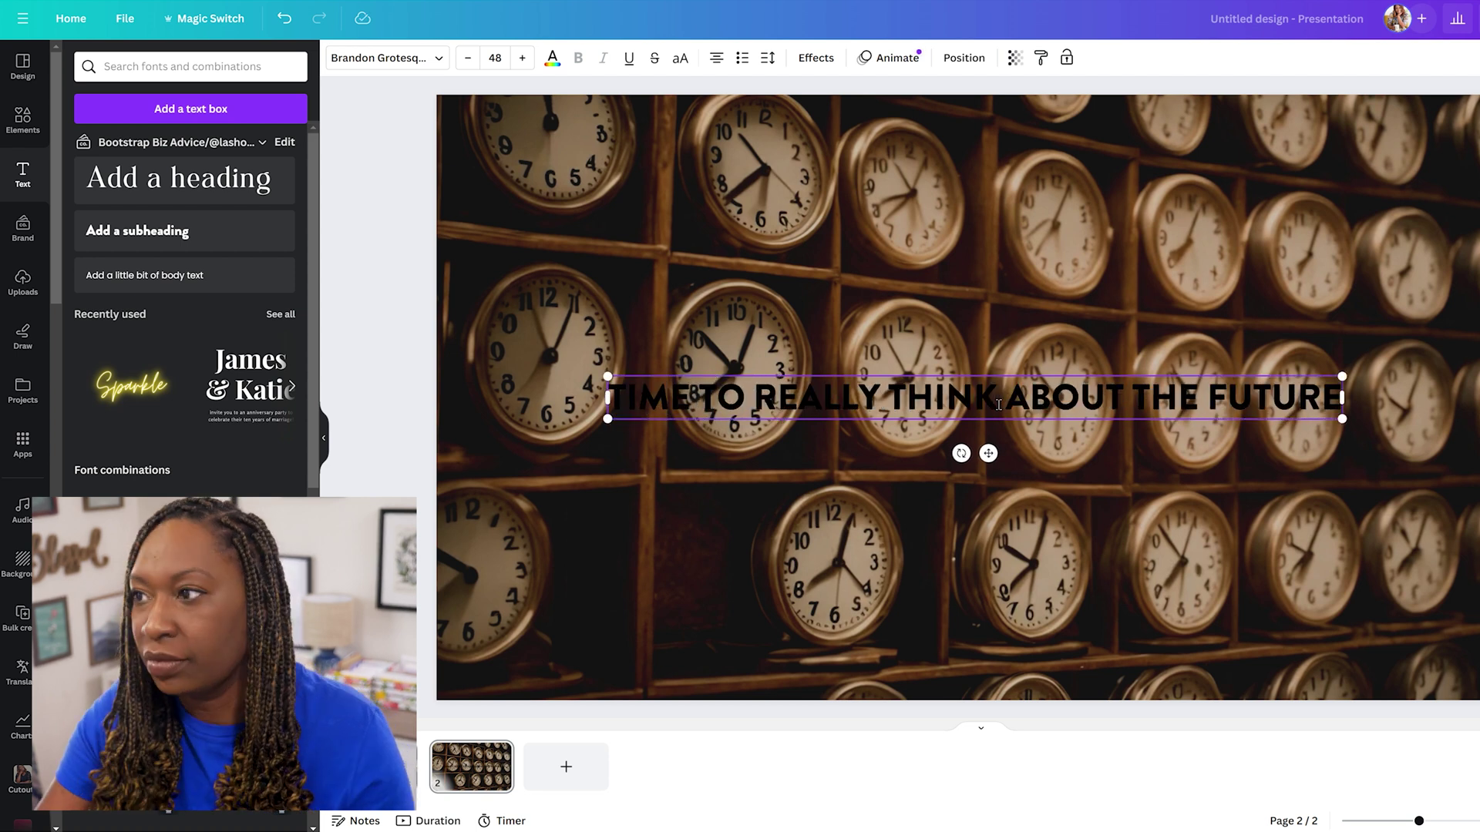
Make the heading white, wrap it onto two lines, and centre it on the slide.
{"action": "key", "text": "ctrl+a"}
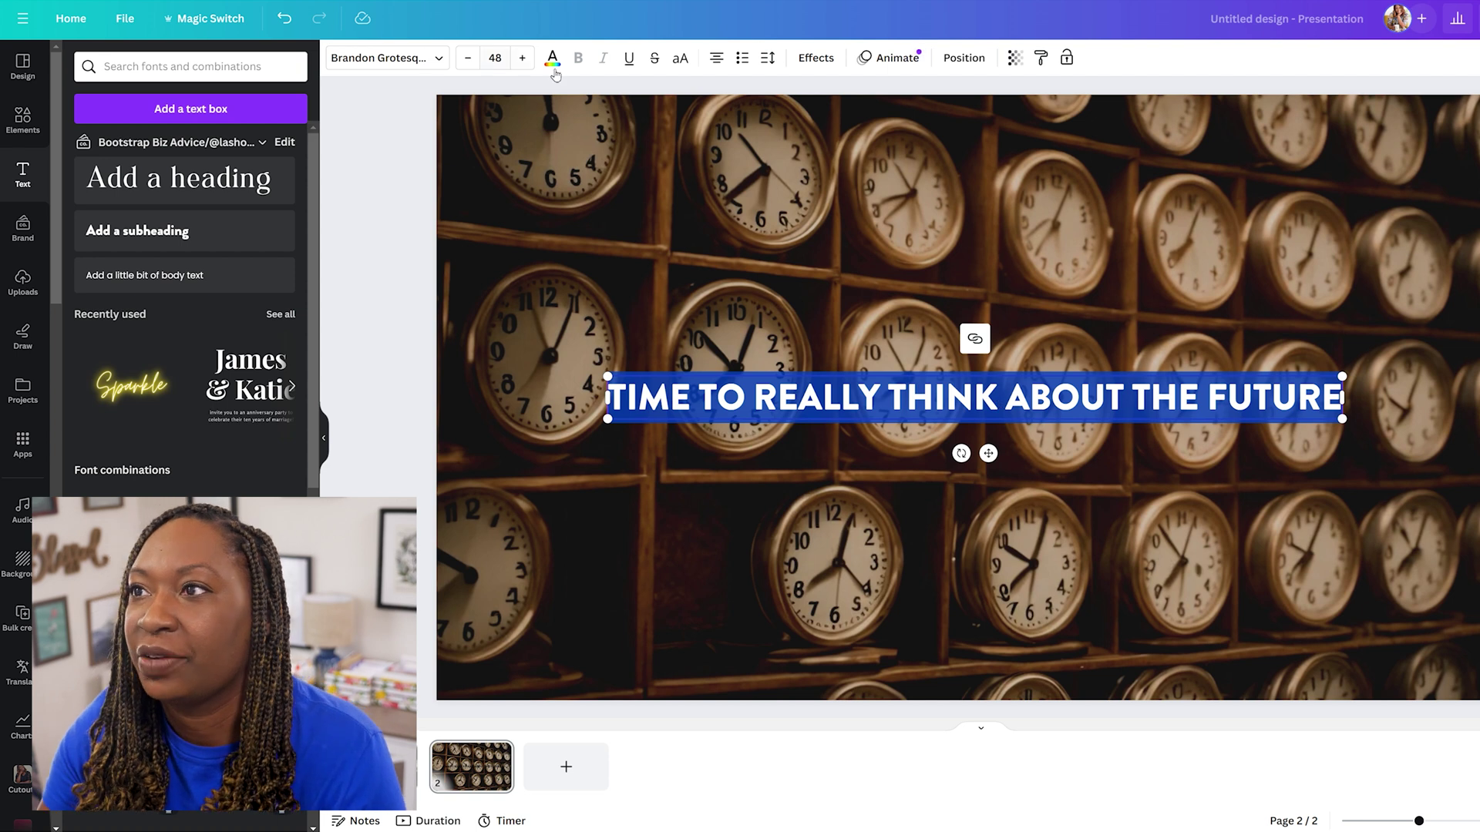
{"action": "left_click", "coordinate": [552, 60]}
{"action": "left_click", "coordinate": [290, 423]}
{"action": "left_click_drag", "start_coordinate": [608, 398], "coordinate": [378, 254]}
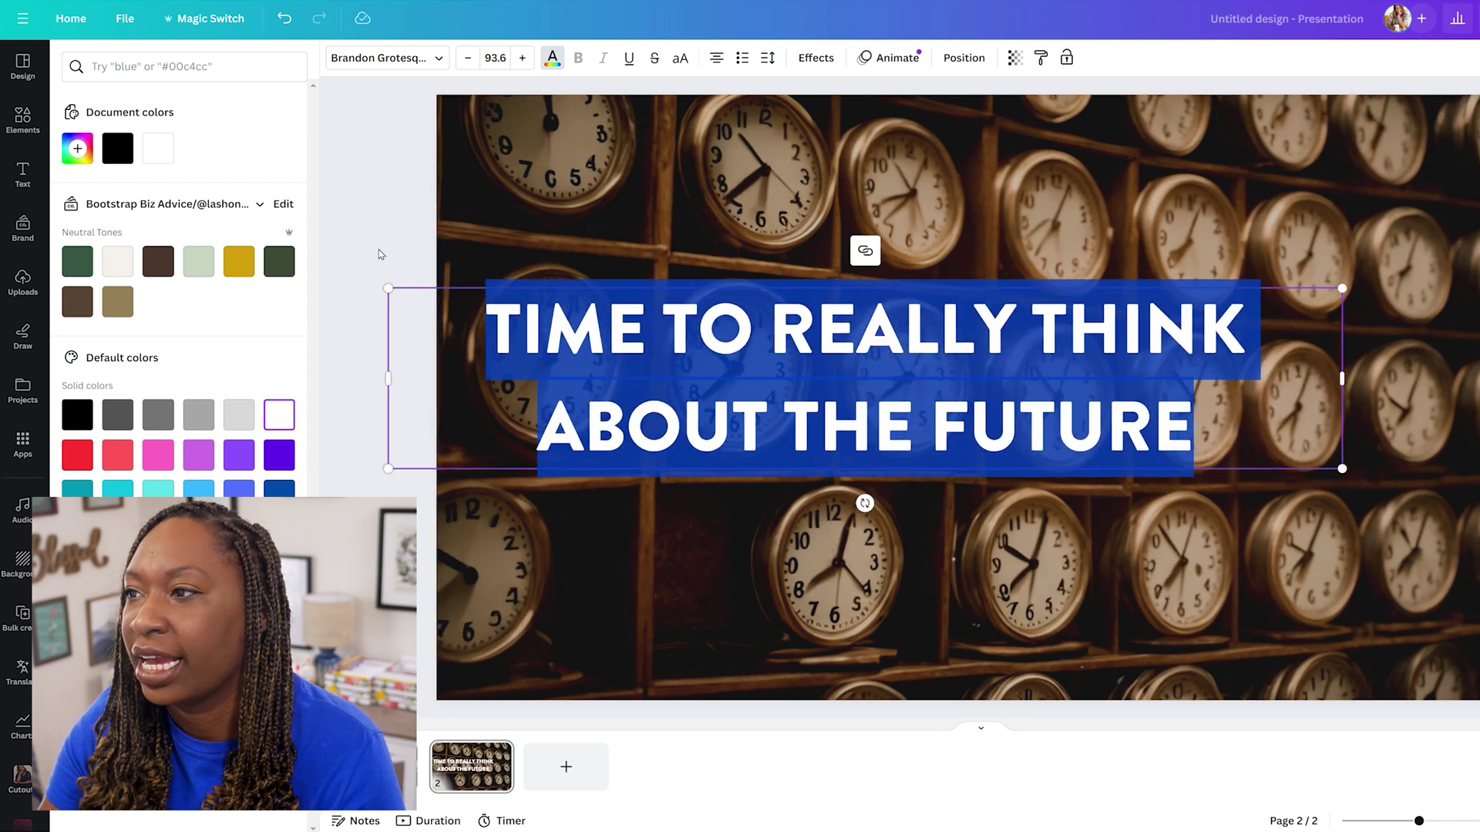
{"action": "left_click", "coordinate": [378, 254]}
{"action": "left_click_drag", "start_coordinate": [1041, 435], "coordinate": [1141, 458]}
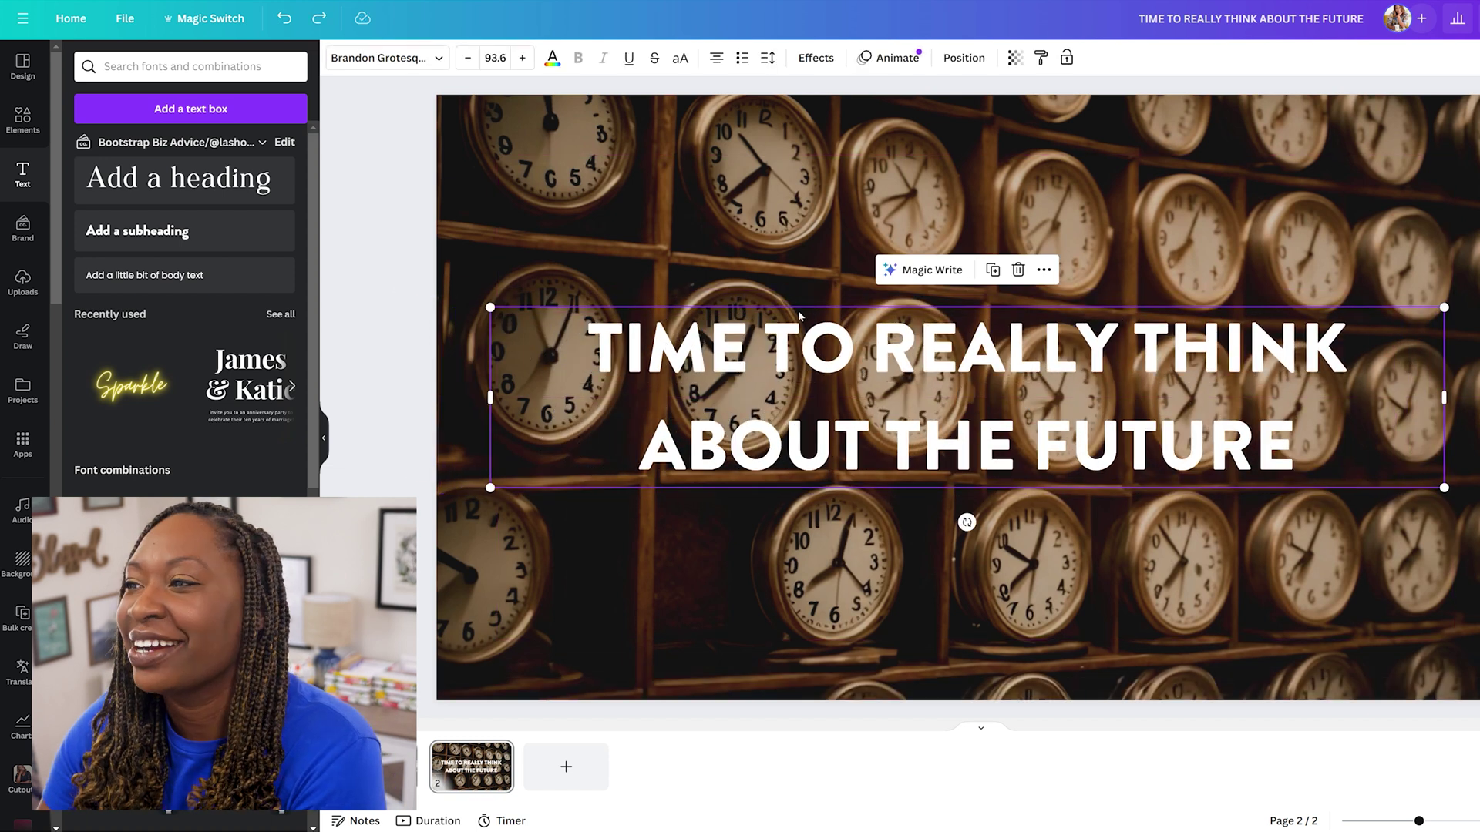
Set the heading's line spacing to 0.91 and add a black Shadow effect.
{"action": "left_click", "coordinate": [768, 59]}
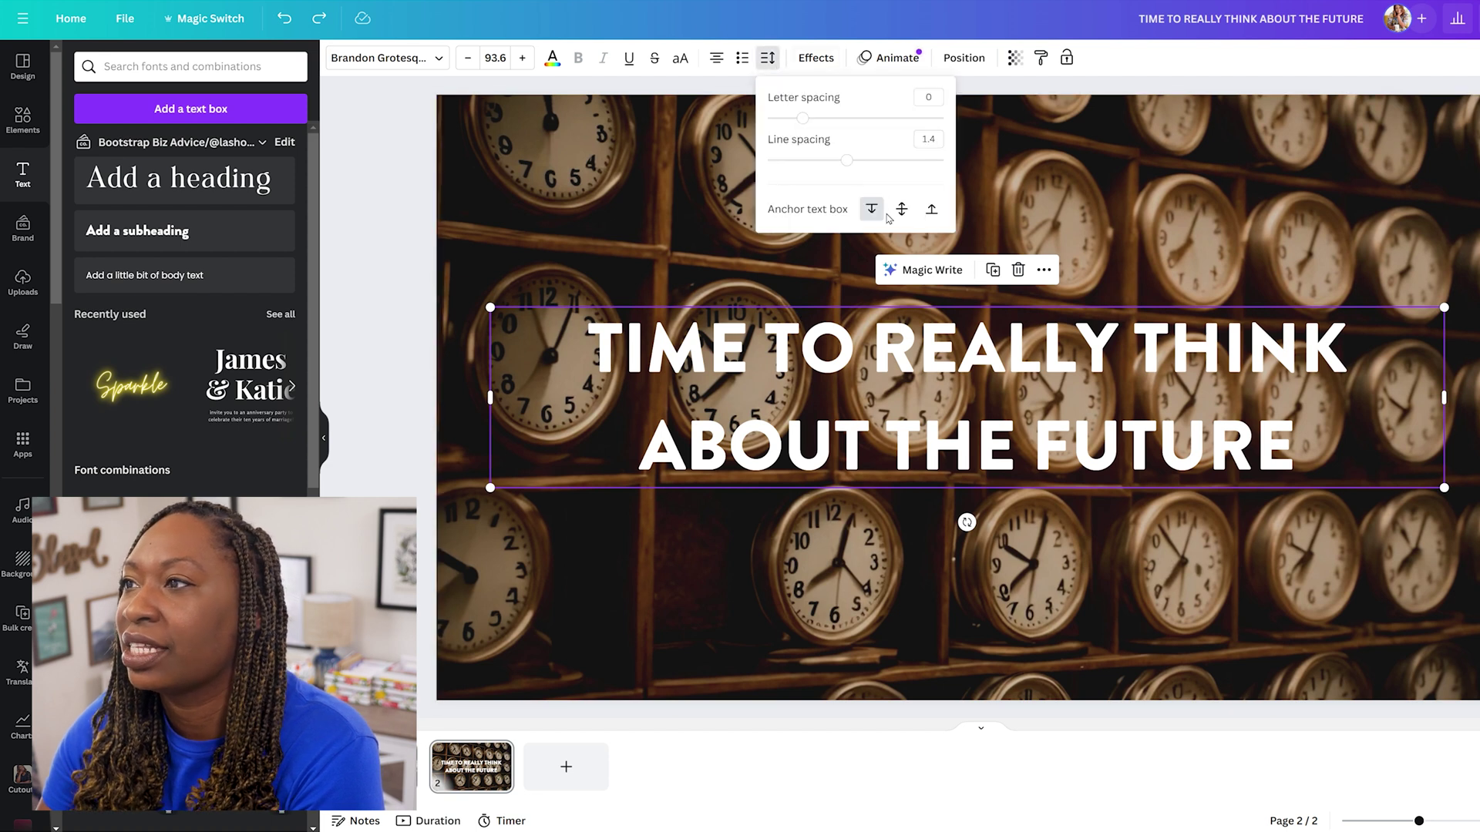
{"action": "left_click_drag", "start_coordinate": [849, 166], "coordinate": [803, 160]}
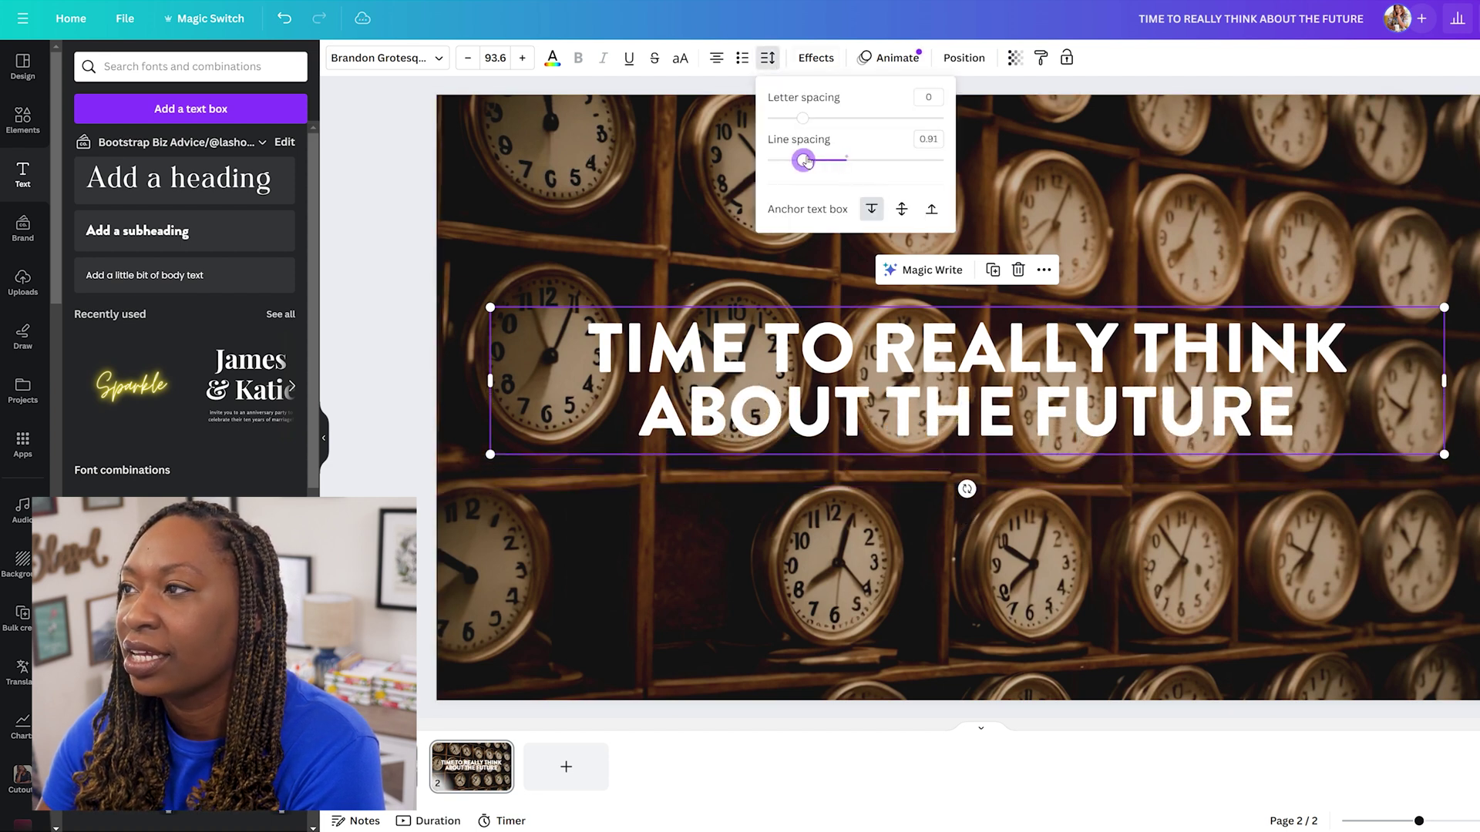
{"action": "left_click", "coordinate": [818, 58]}
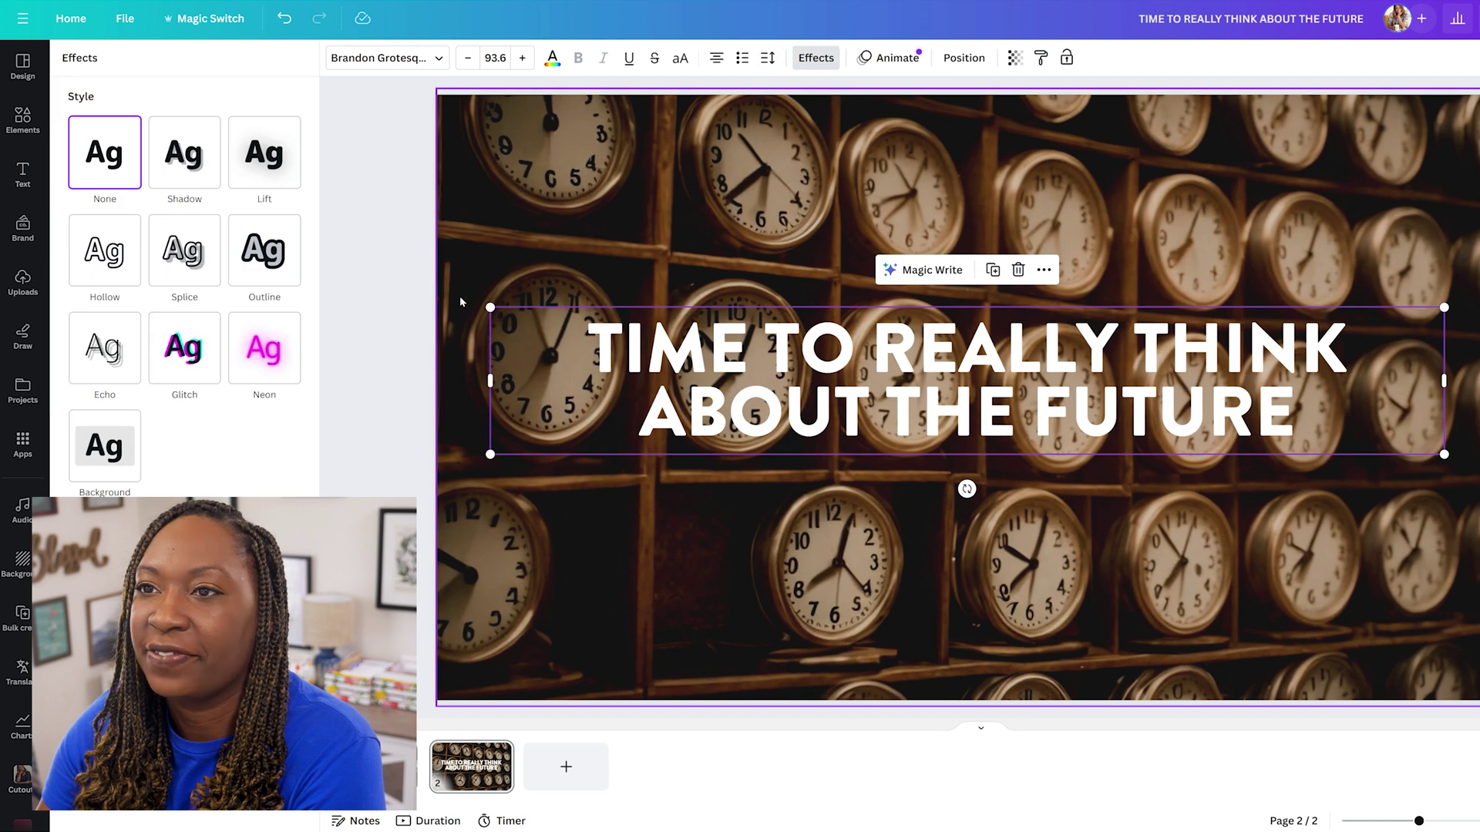
{"action": "left_click", "coordinate": [198, 169]}
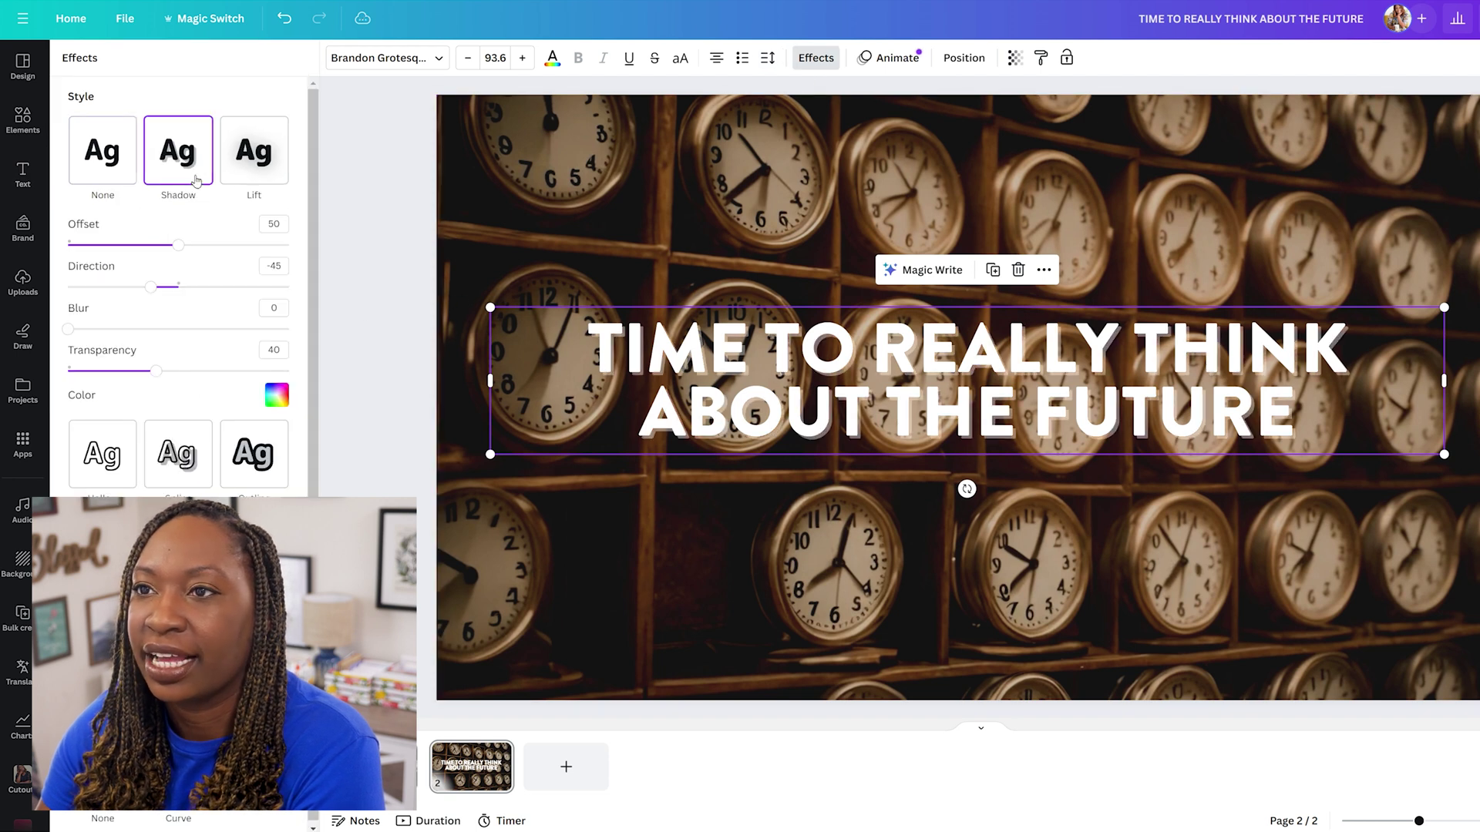
{"action": "left_click", "coordinate": [275, 396]}
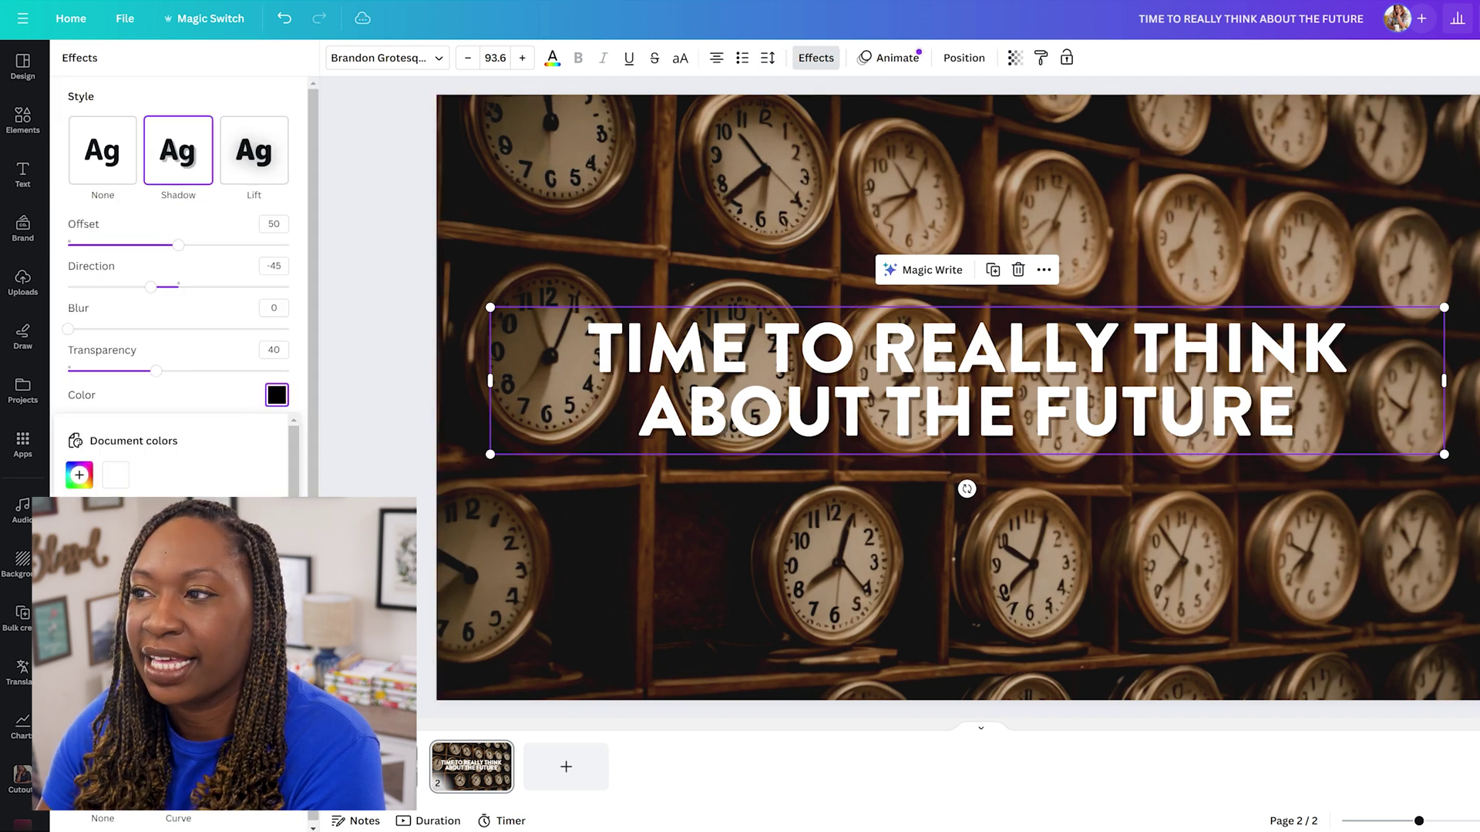
{"action": "left_click", "coordinate": [401, 414]}
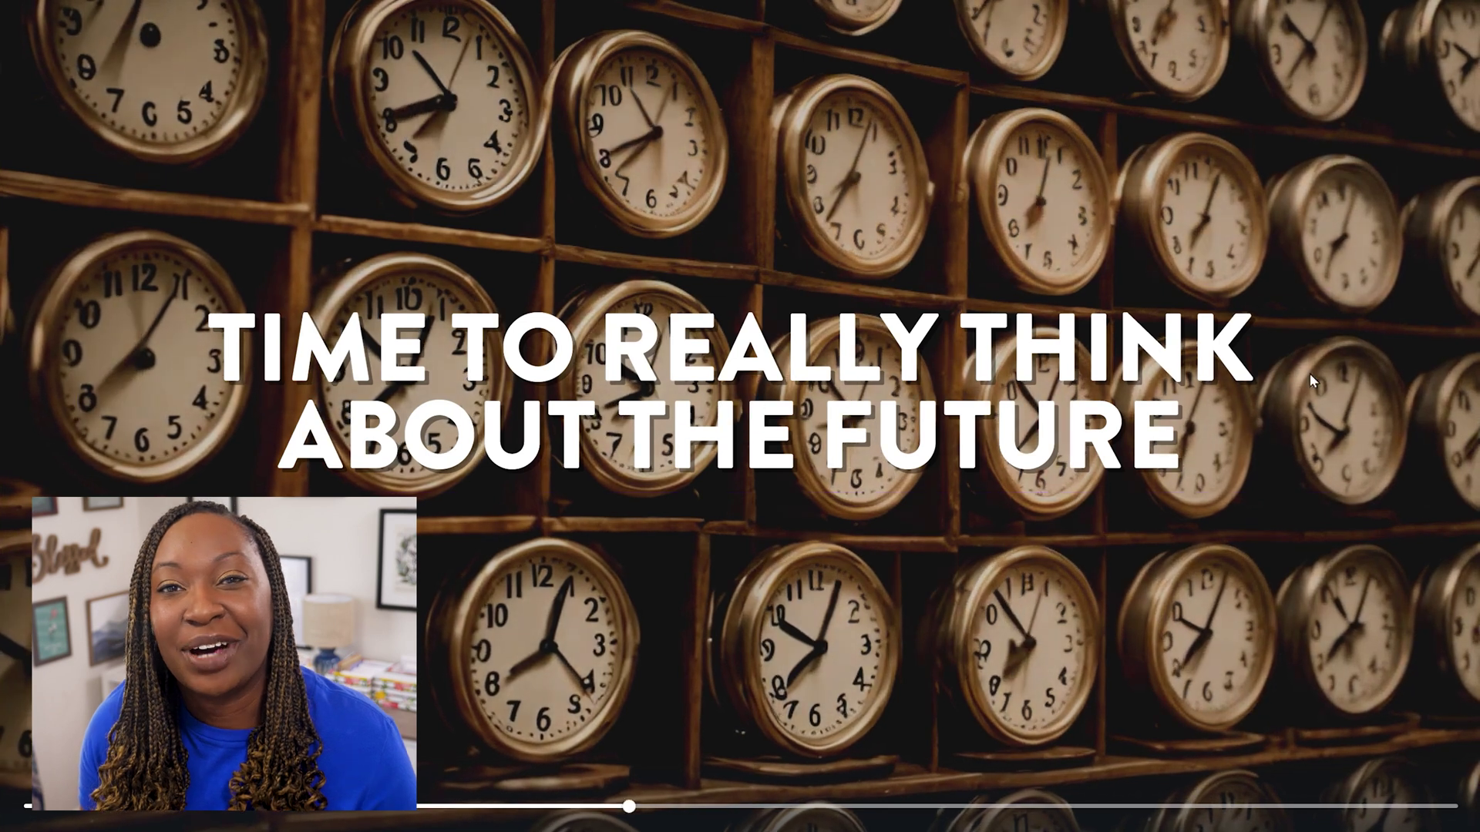
{"action": "left_click", "coordinate": [741, 419]}
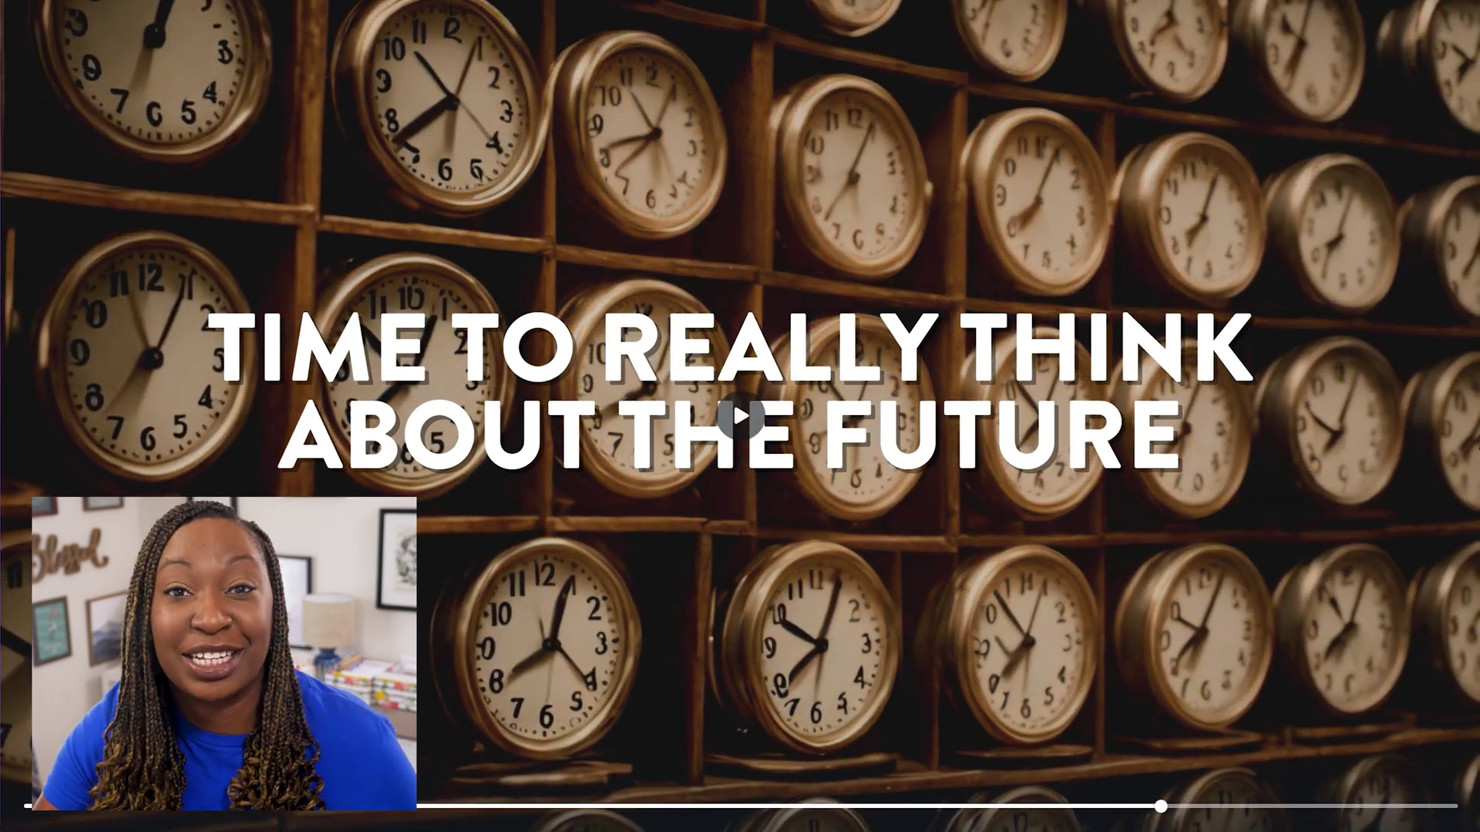
{"action": "left_click", "coordinate": [742, 419]}
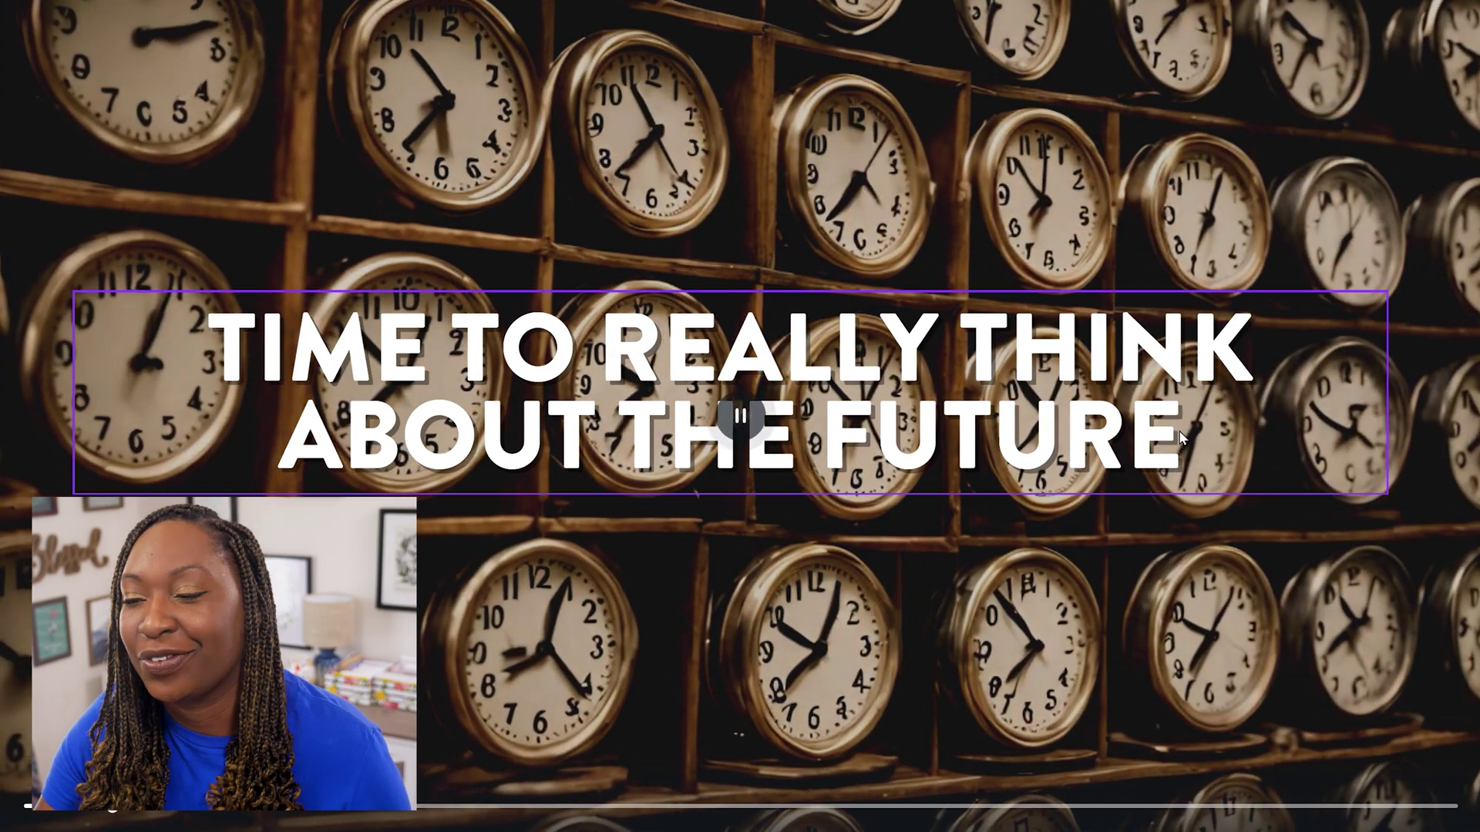
{"action": "left_click", "coordinate": [737, 420]}
{"action": "left_click", "coordinate": [737, 419]}
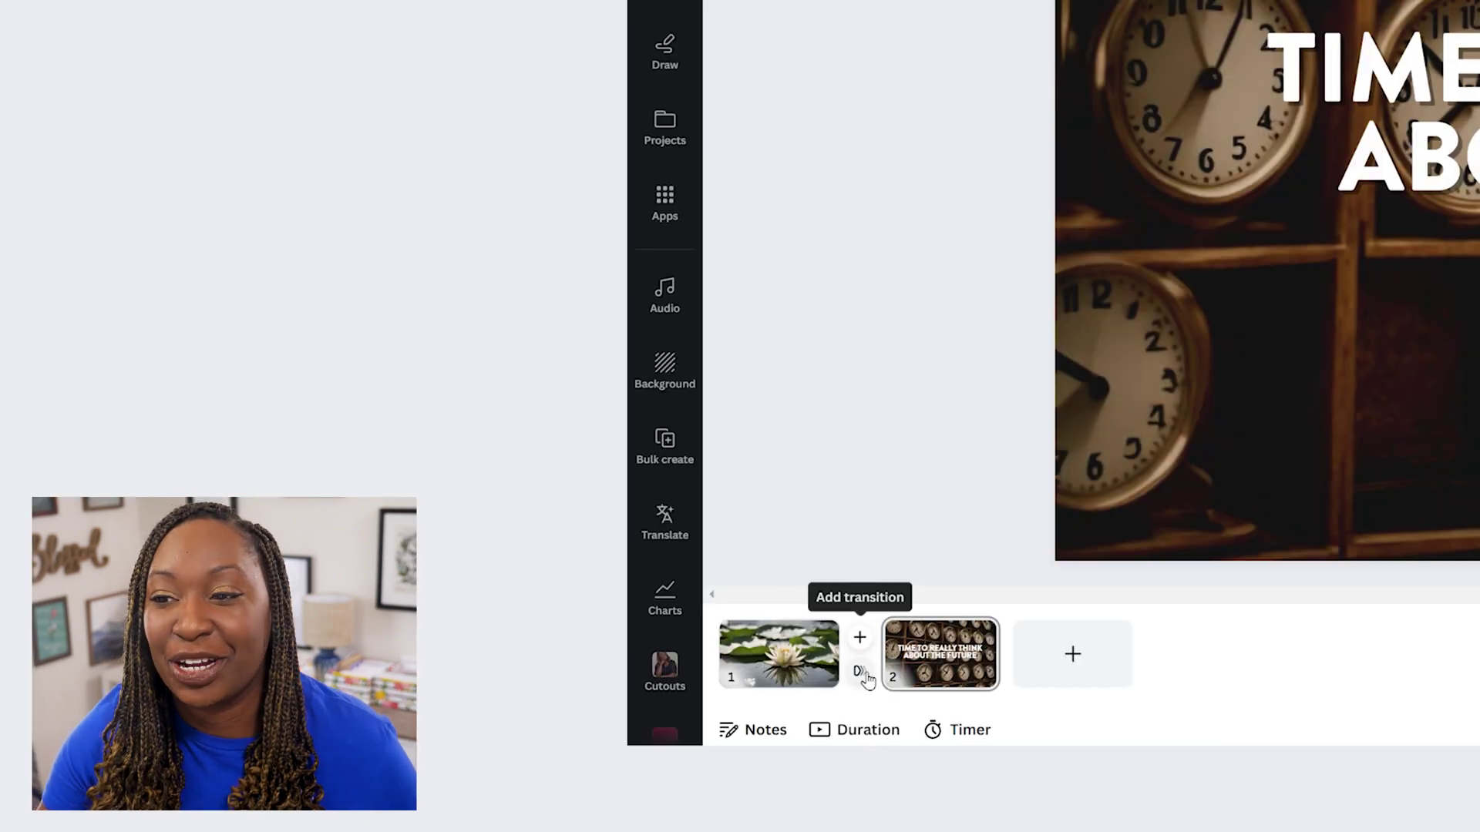
Open the transition options between the water lily and clocks slides.
{"action": "left_click", "coordinate": [860, 672]}
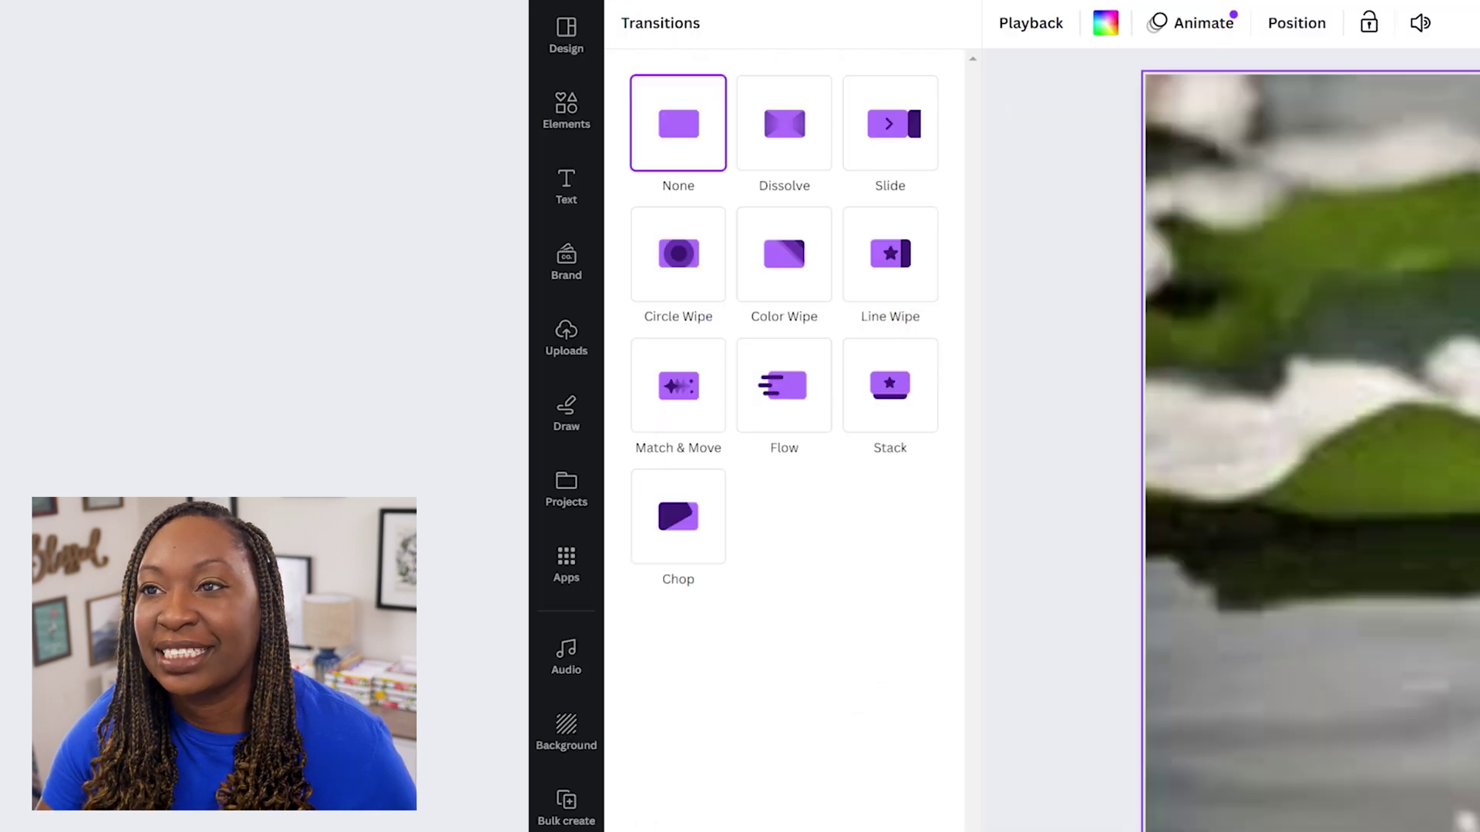